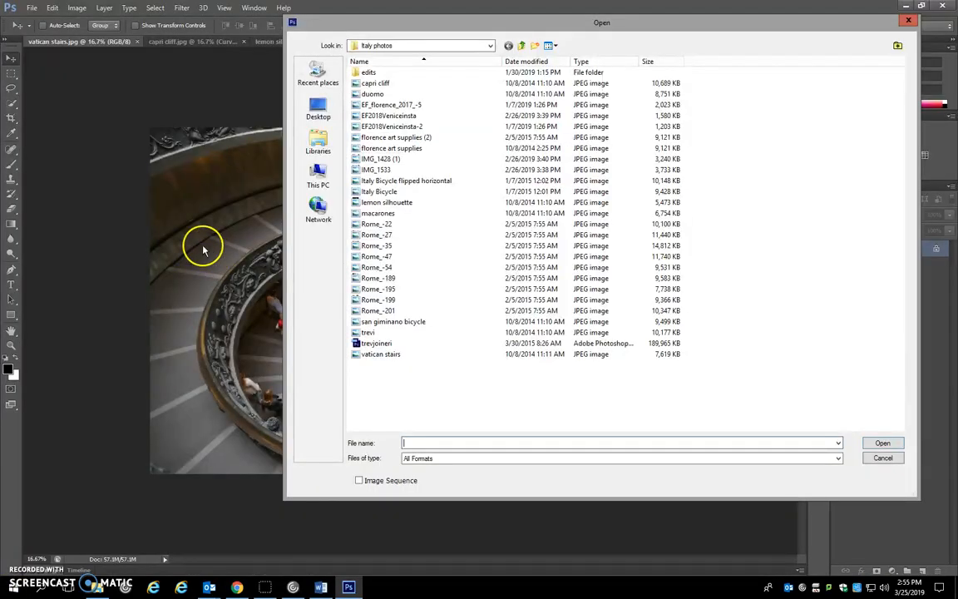
pyautogui.click(33, 10)
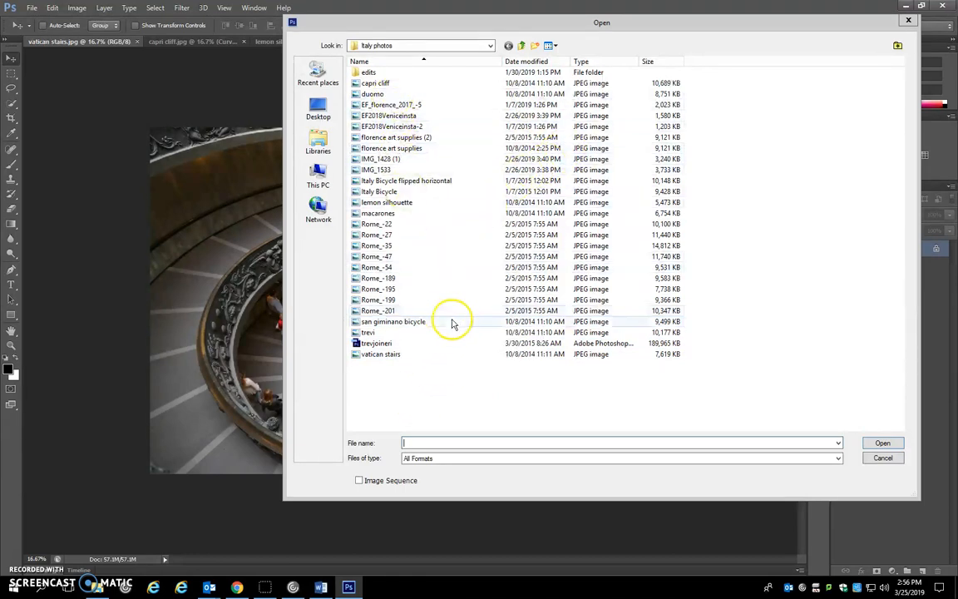
pyautogui.click(550, 46)
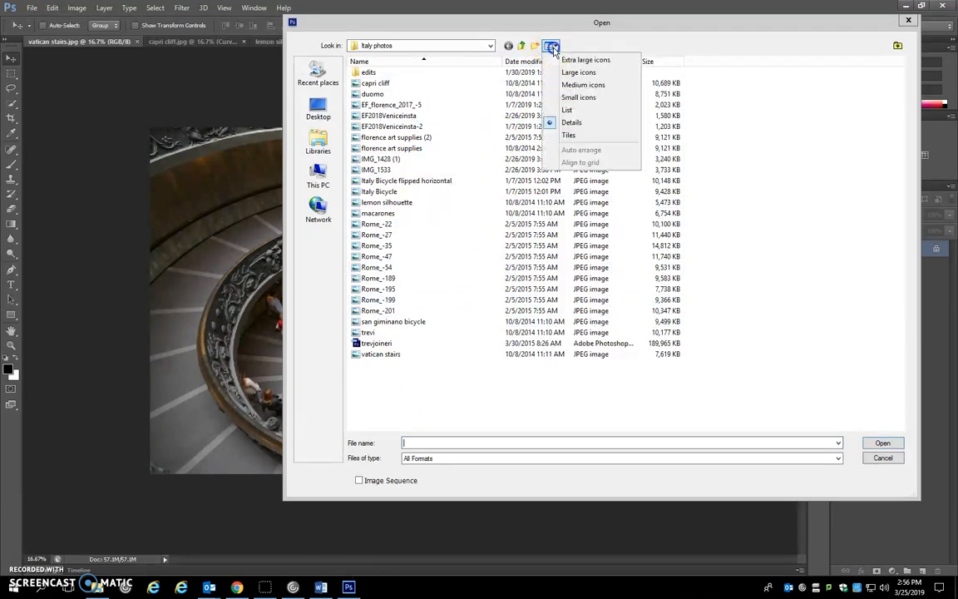
pyautogui.click(589, 73)
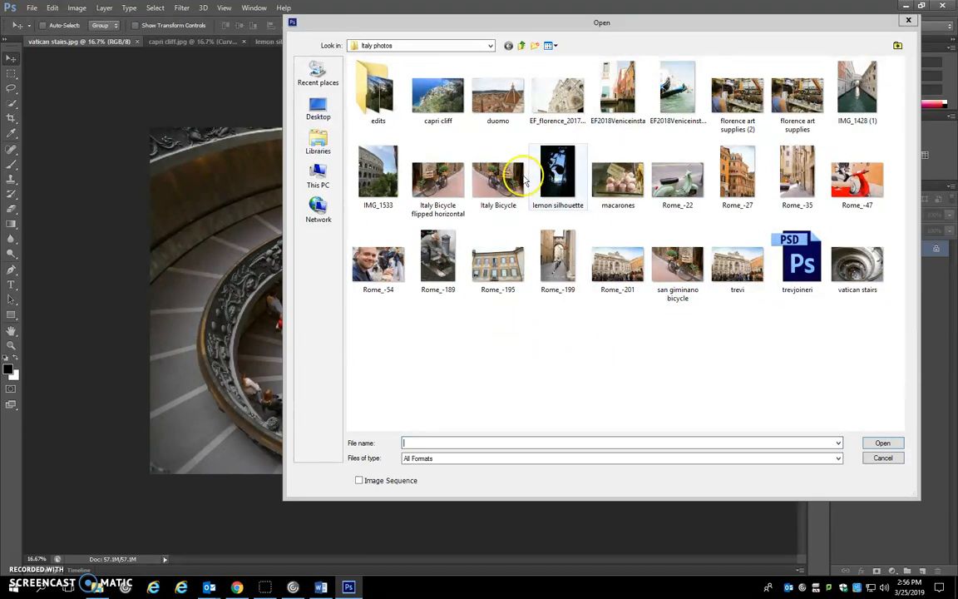
pyautogui.click(859, 269)
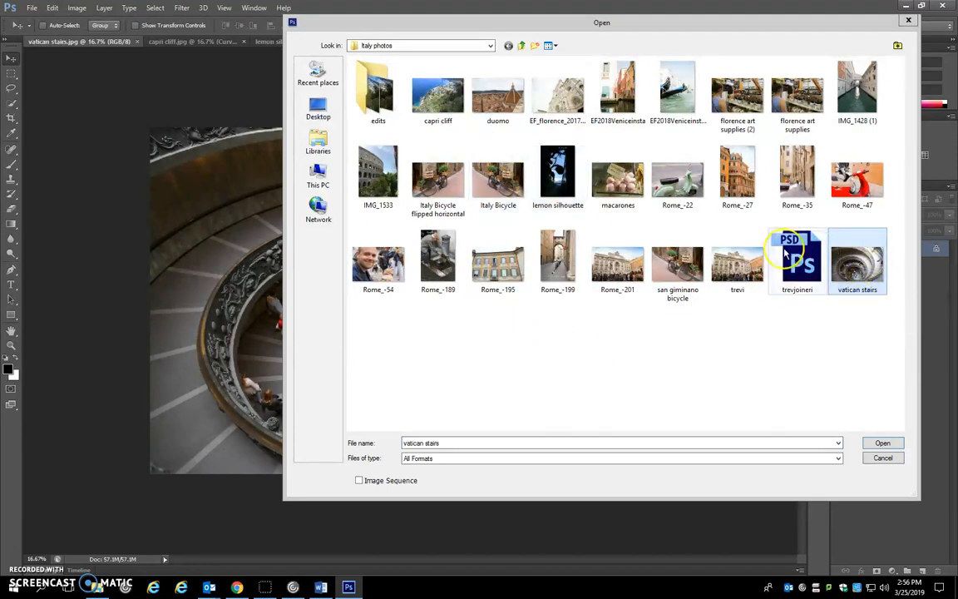
pyautogui.keyDown('ctrl'); pyautogui.click(442, 96); pyautogui.keyUp('ctrl')
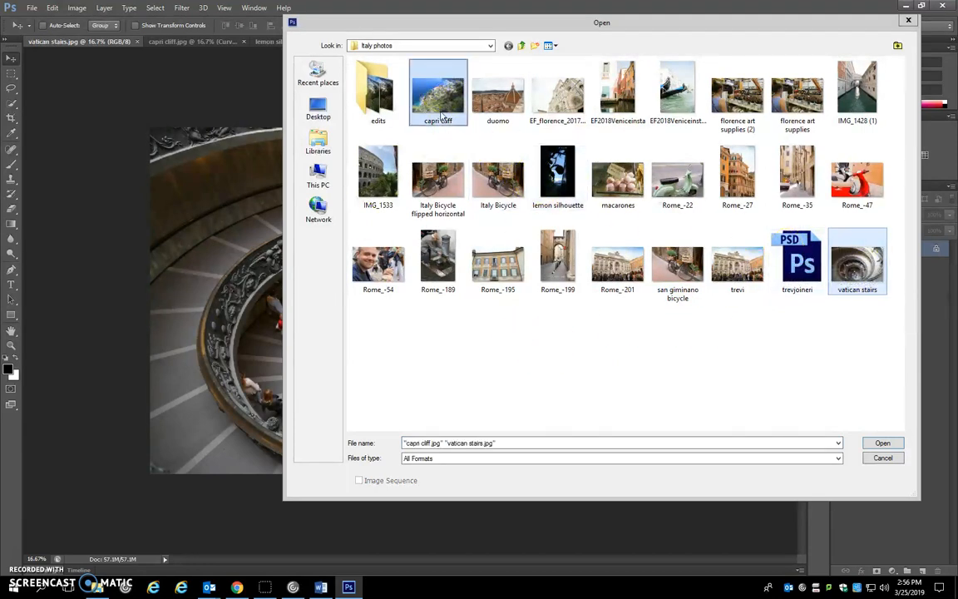
pyautogui.click(892, 459)
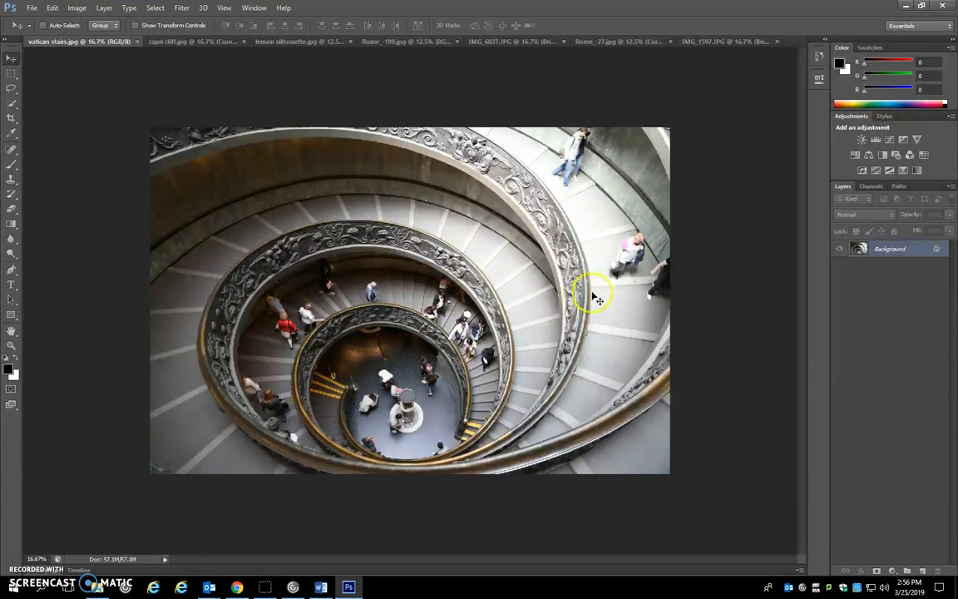
# Add a Brightness/Contrast adjustment layer to the vatican stairs photo with brightness -27 and contrast 20
pyautogui.click(861, 139)
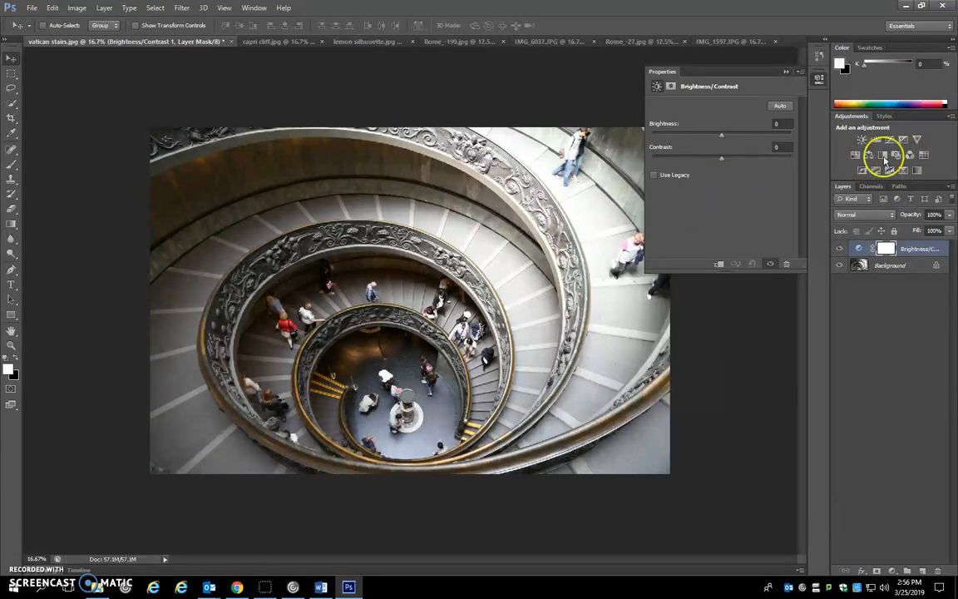
pyautogui.moveTo(720, 162); pyautogui.dragTo(708, 135)
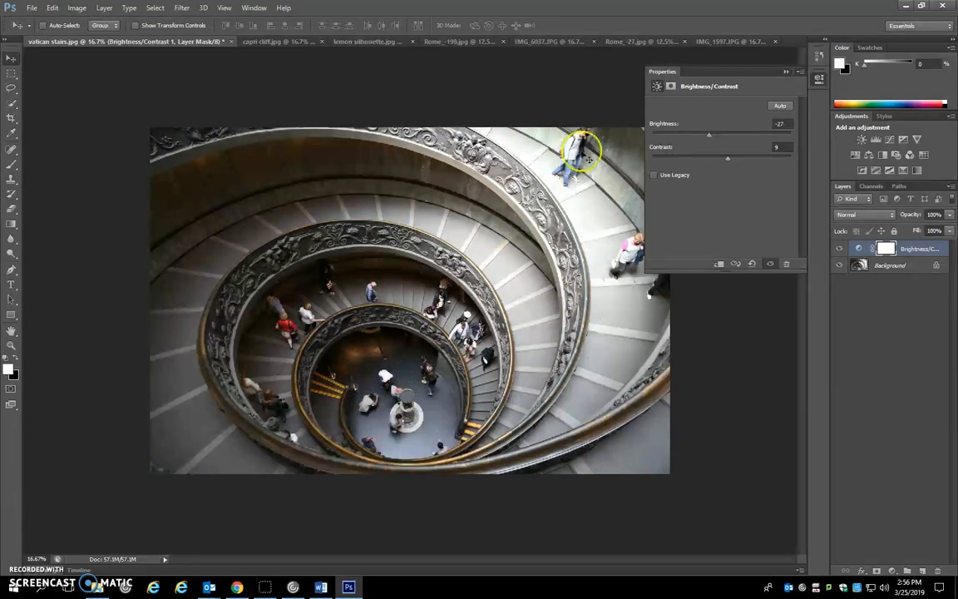
pyautogui.moveTo(728, 158); pyautogui.dragTo(736, 162)
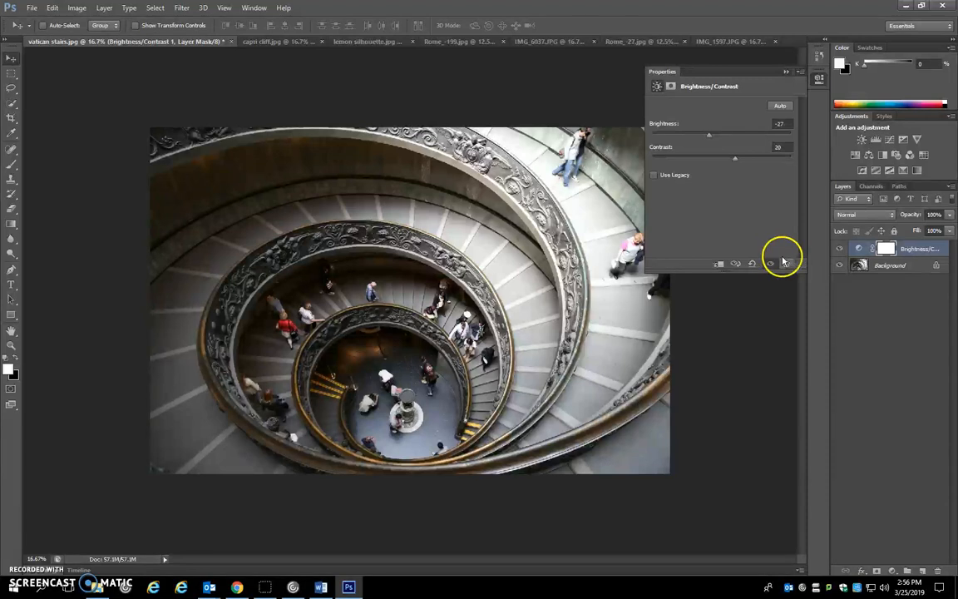
# Add a Levels adjustment layer with input levels 9, 1.06 and 243, trying a darker white output before restoring it to 255
pyautogui.click(876, 139)
pyautogui.moveTo(670, 188); pyautogui.dragTo(670, 189)
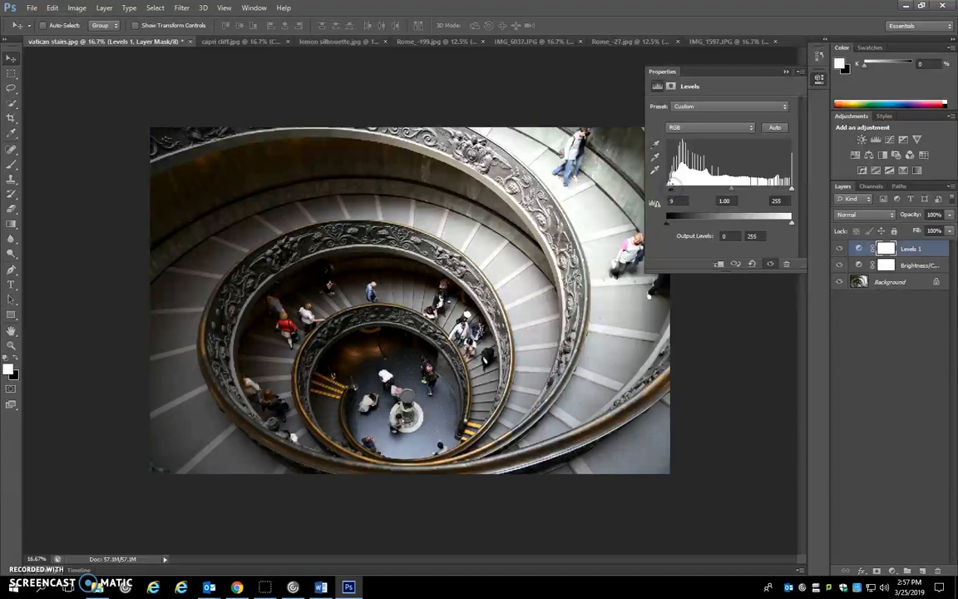
pyautogui.moveTo(791, 189); pyautogui.dragTo(788, 190)
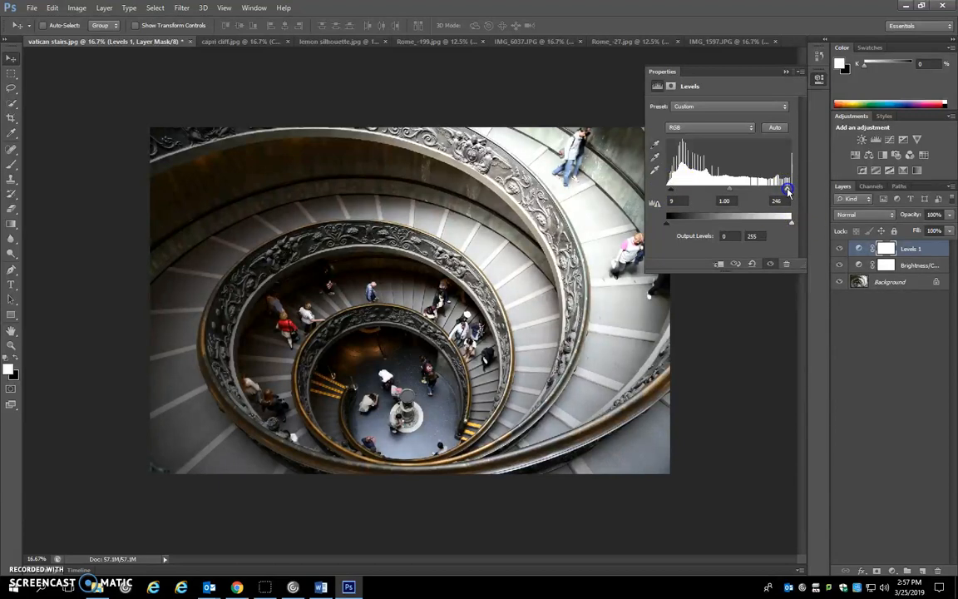
pyautogui.moveTo(728, 191); pyautogui.dragTo(724, 191)
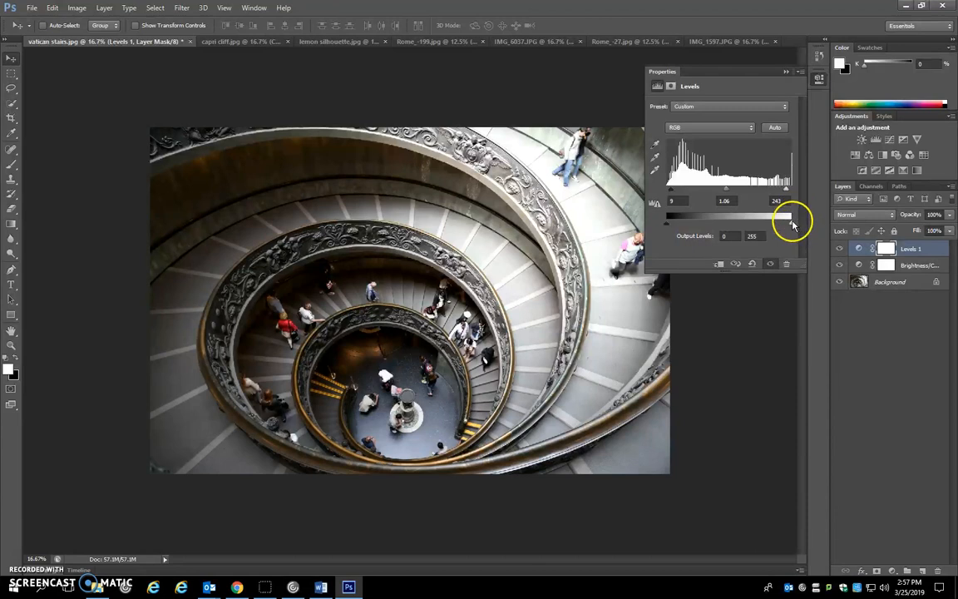
pyautogui.moveTo(792, 225); pyautogui.dragTo(738, 224)
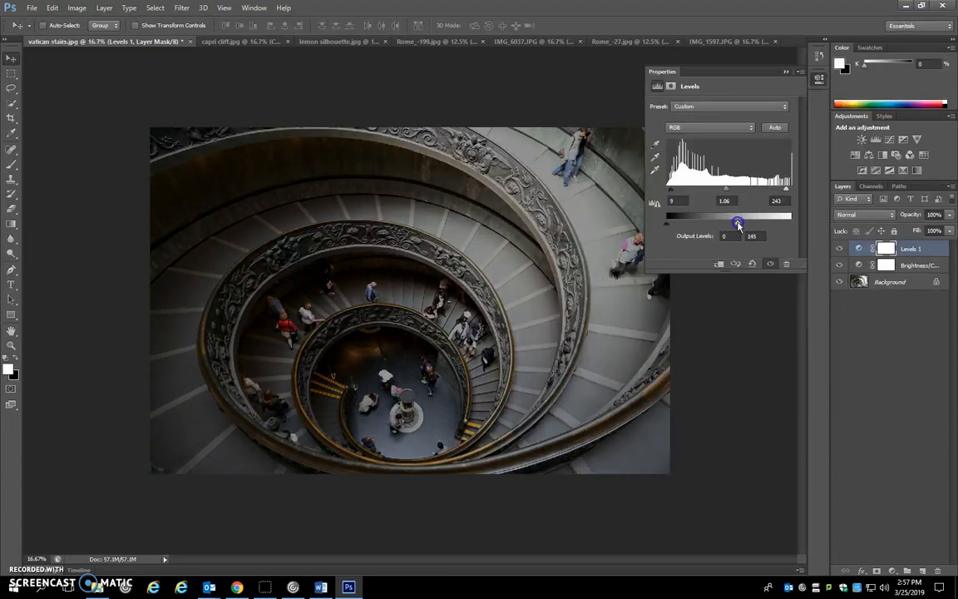
pyautogui.moveTo(808, 223); pyautogui.dragTo(802, 218)
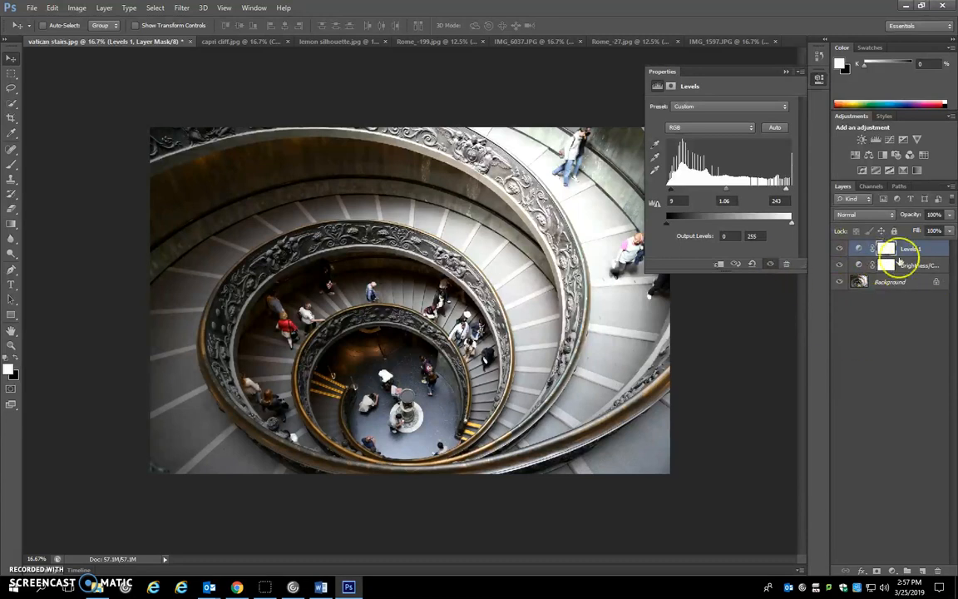
# Switch to the capri cliff photo and compare it with and without the Curves 1 adjustment layer
pyautogui.click(217, 41)
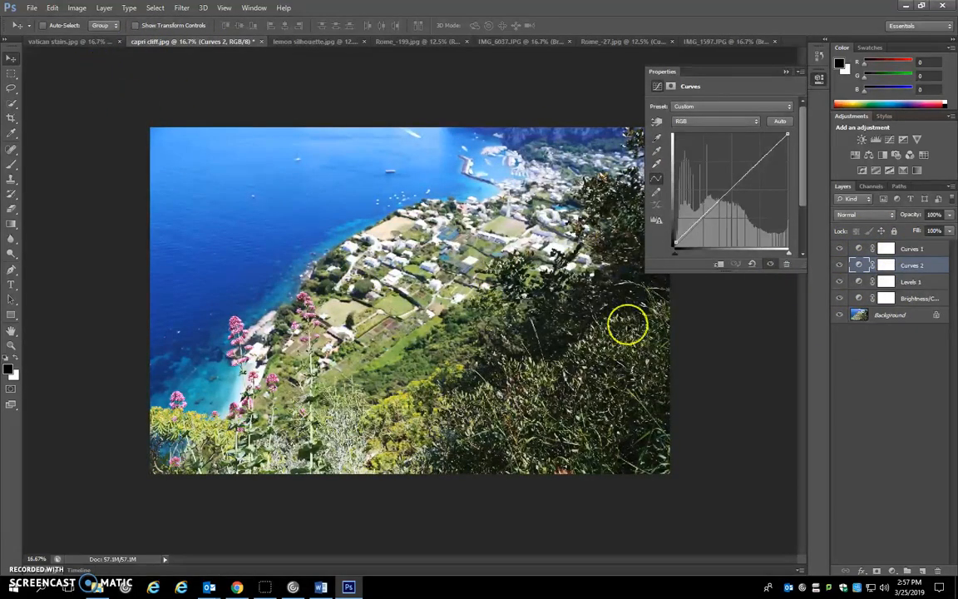
pyautogui.click(840, 249)
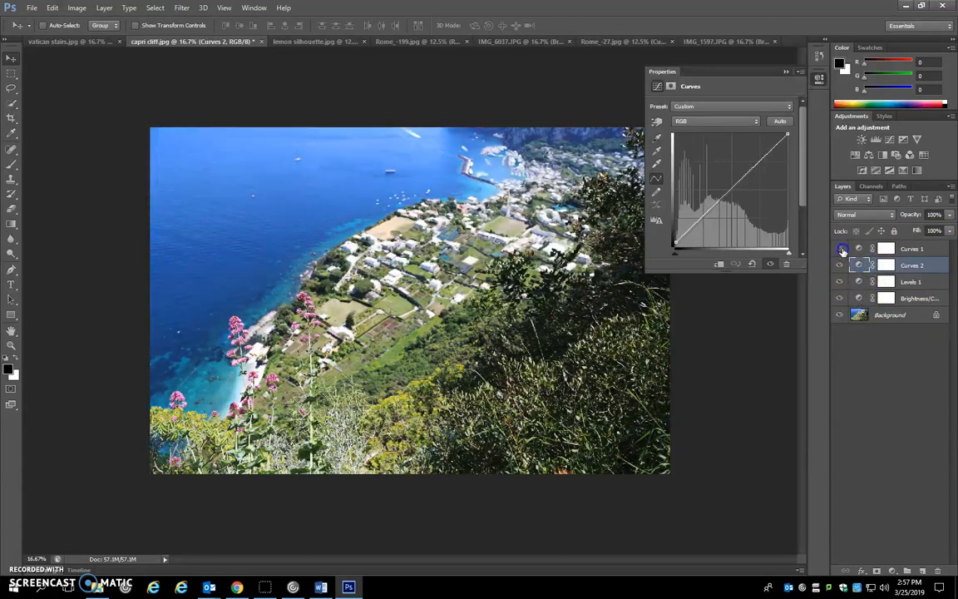
pyautogui.click(841, 249)
pyautogui.click(745, 243)
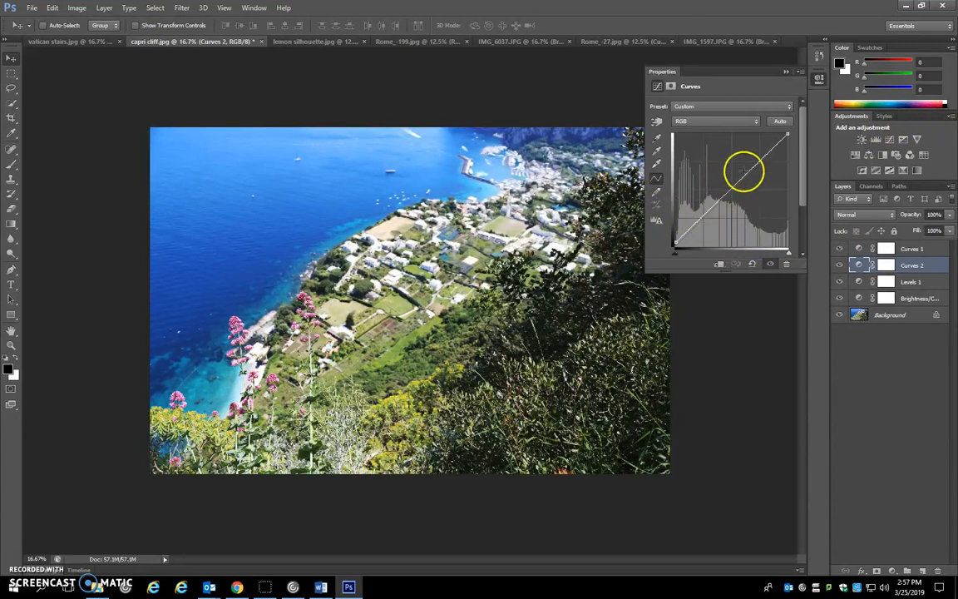
pyautogui.click(913, 249)
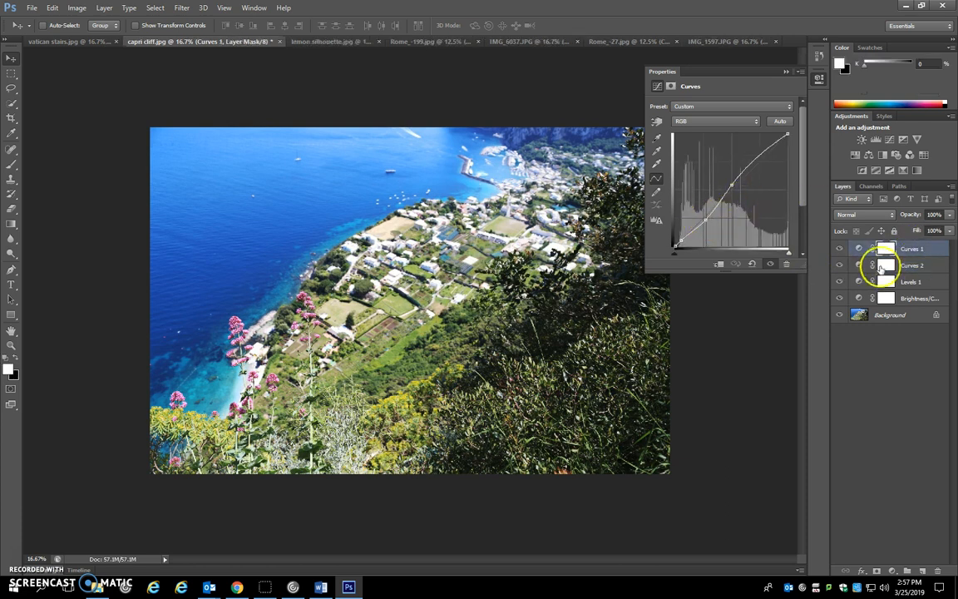
pyautogui.click(839, 249)
pyautogui.click(840, 249)
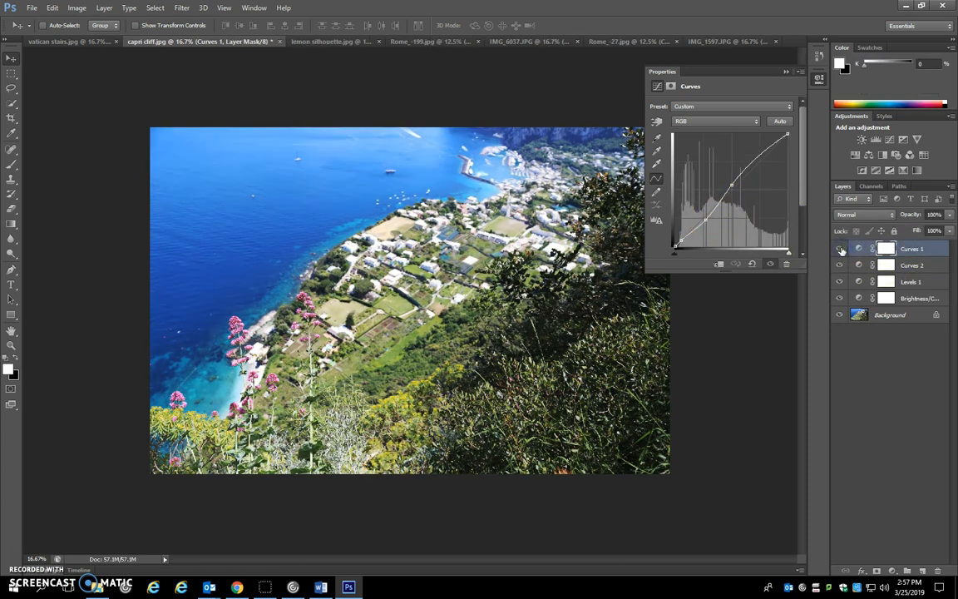
pyautogui.click(840, 250)
pyautogui.click(840, 249)
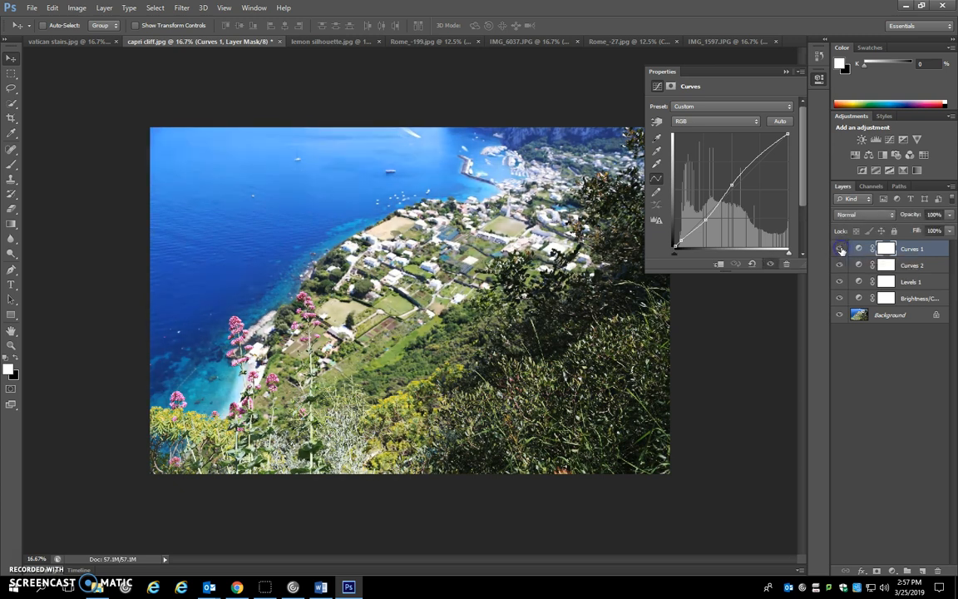
# Try adjusting the Curves 1 curve directly on the image, sampling the field near the coastline
pyautogui.click(656, 122)
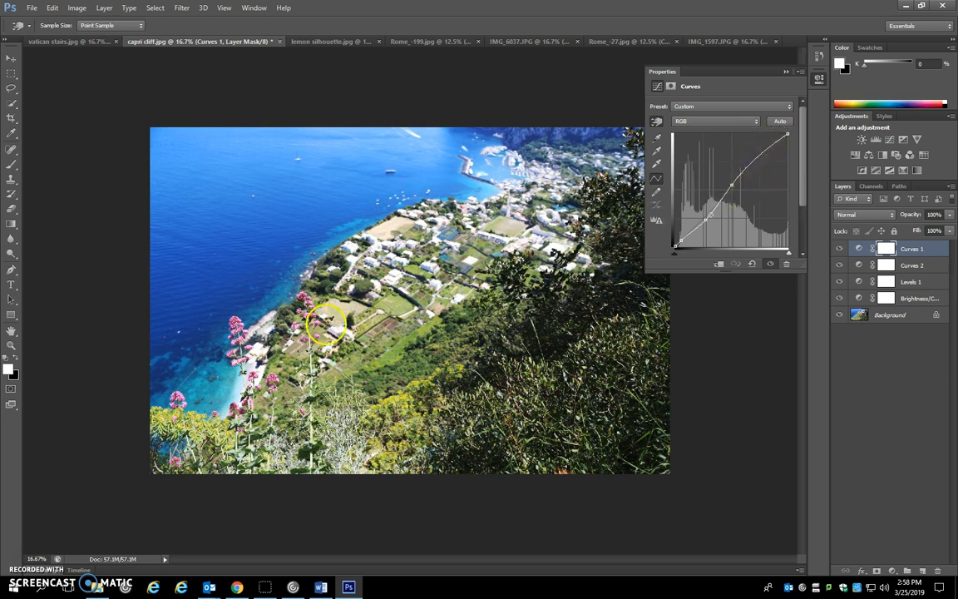
pyautogui.click(338, 309)
pyautogui.moveTo(339, 305)
pyautogui.mouseDown()
pyautogui.moveTo(337, 296)
pyautogui.moveTo(341, 330)
pyautogui.moveTo(335, 317)
pyautogui.mouseUp()
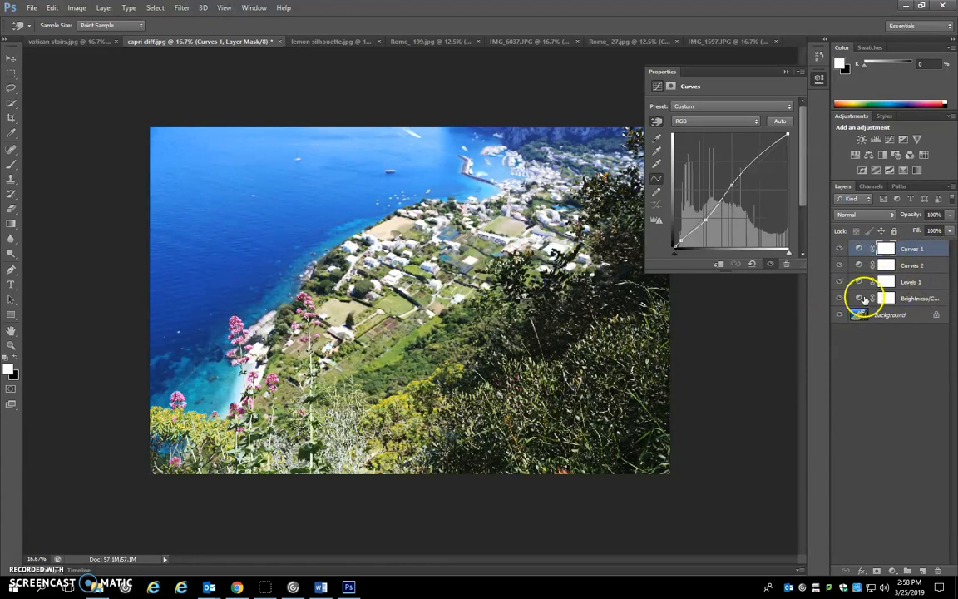
# Compare the capri cliff photo with and without the Curves 1 and Curves 2 layers, and inspect the commands available for Curves 2
pyautogui.click(840, 248)
pyautogui.click(839, 250)
pyautogui.click(839, 266)
pyautogui.click(841, 267)
pyautogui.click(927, 266)
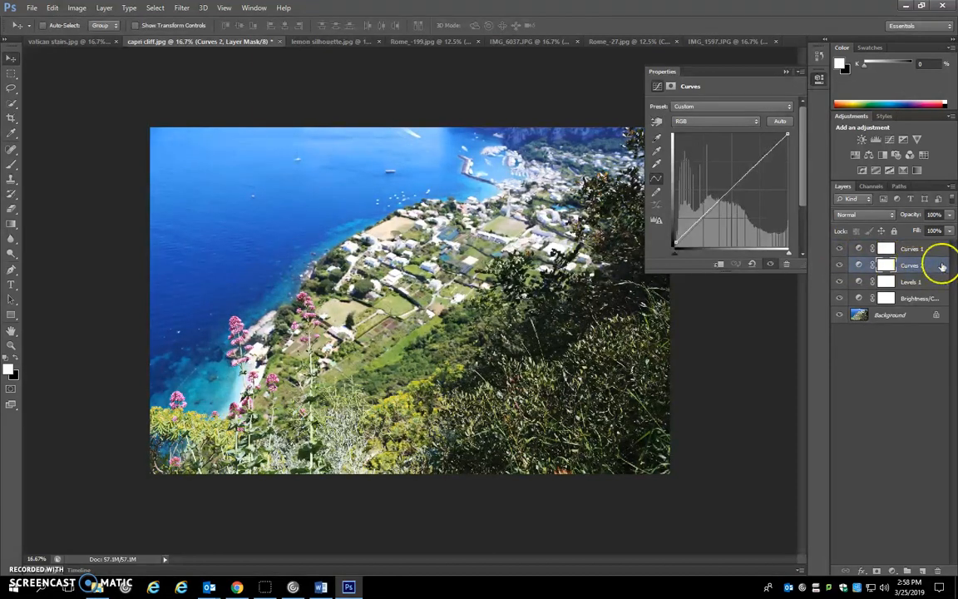
pyautogui.rightClick(935, 267)
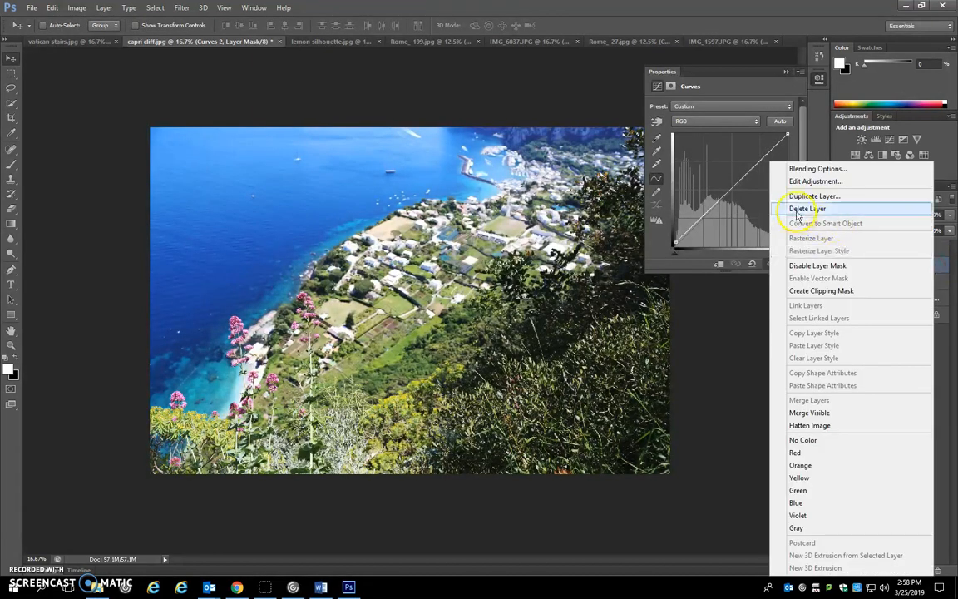
pyautogui.click(730, 341)
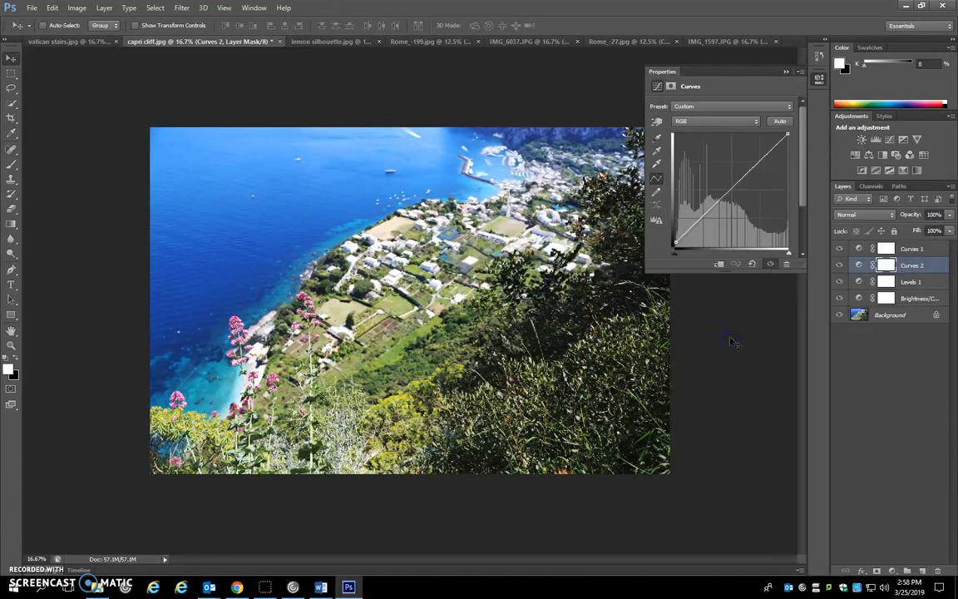
pyautogui.click(913, 249)
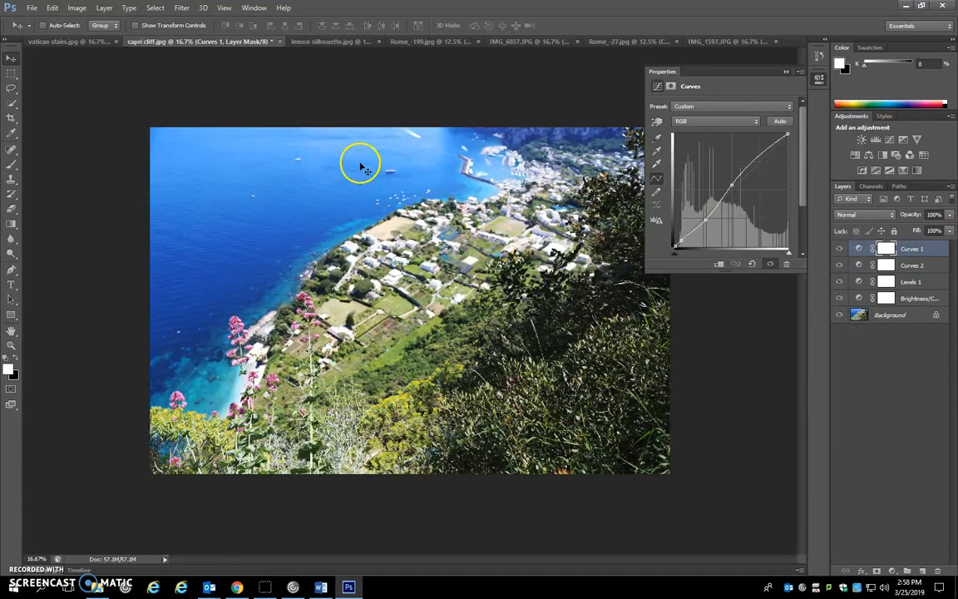
# Switch to Chrome to read the layer merging instruction on the Man vs. Nature Project Steps slide, and return to Photoshop
pyautogui.click(340, 592)
pyautogui.click(197, 224)
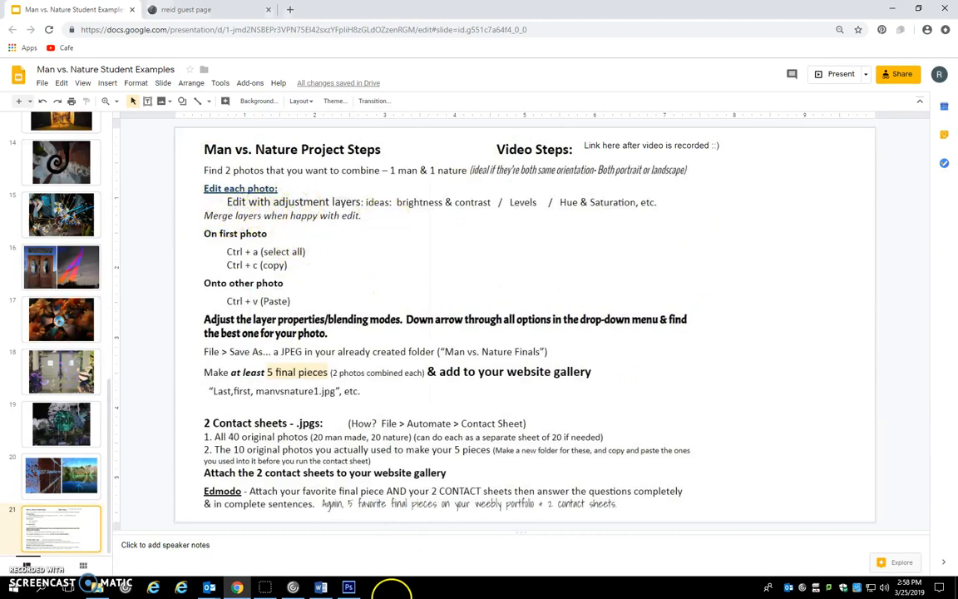
pyautogui.click(349, 587)
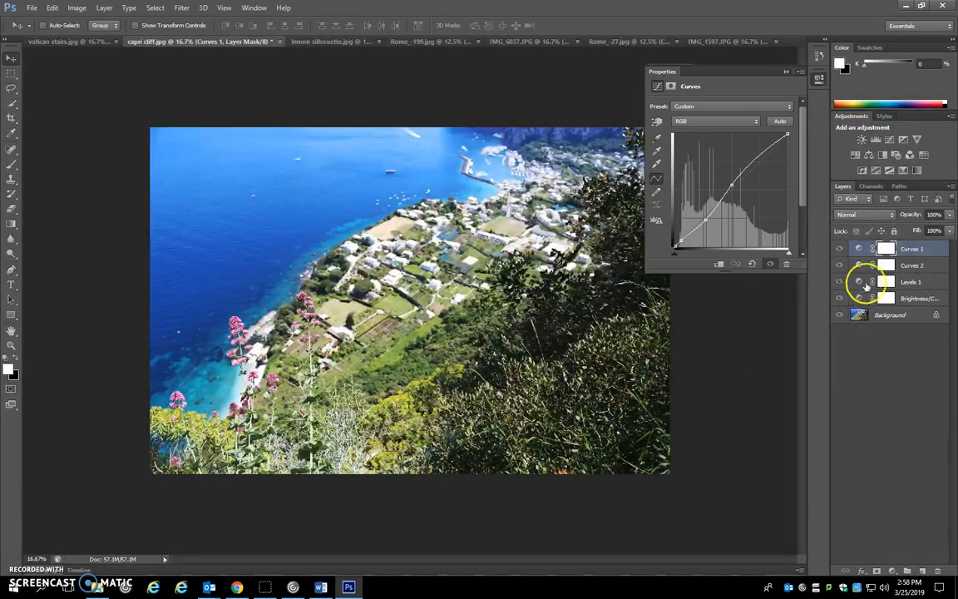
# Merge the visible layers into the background in both capri cliff.jpg and vatican stairs.jpg
pyautogui.rightClick(940, 251)
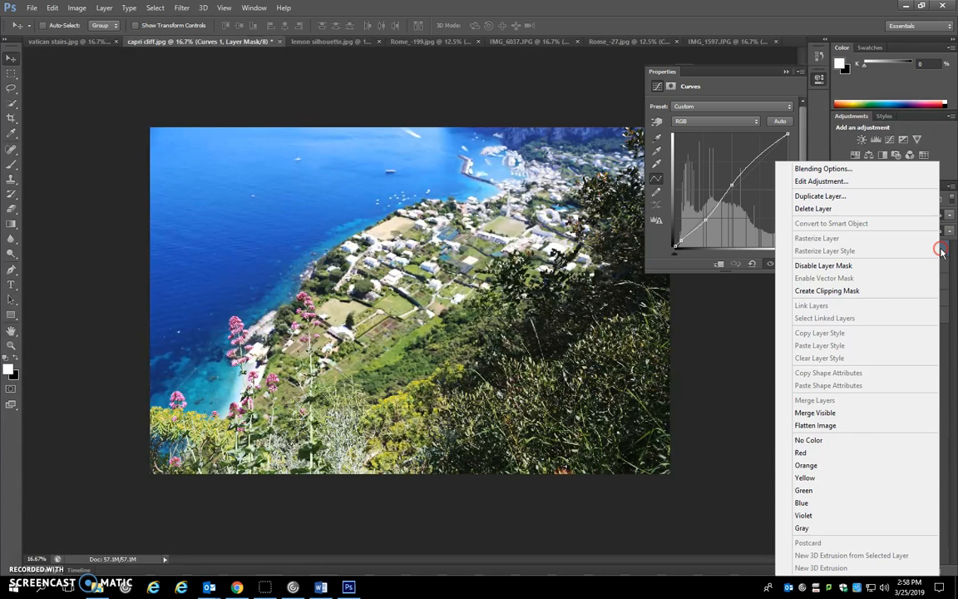
pyautogui.click(842, 414)
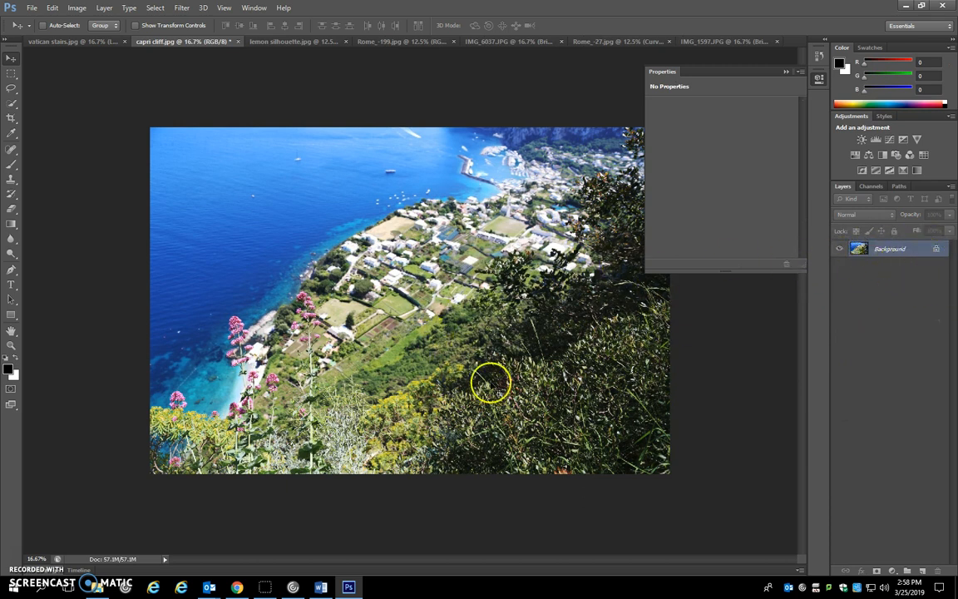
pyautogui.click(59, 46)
pyautogui.click(888, 252)
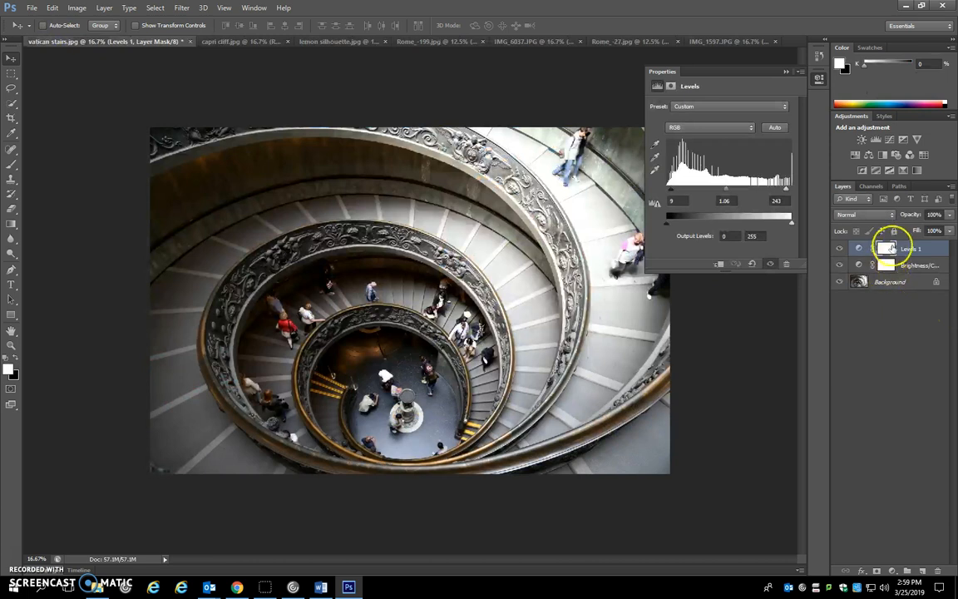
pyautogui.rightClick(945, 248)
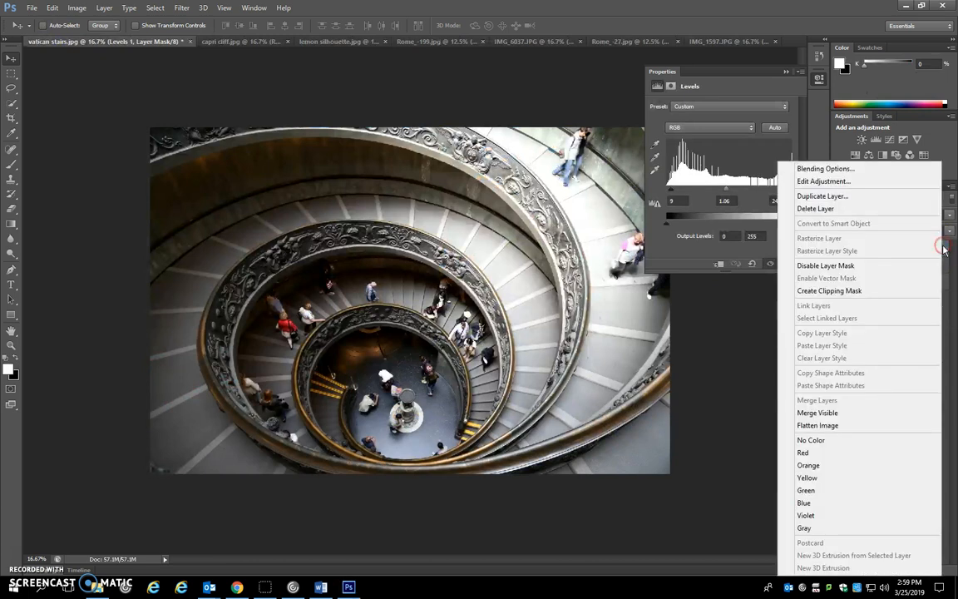
pyautogui.click(854, 412)
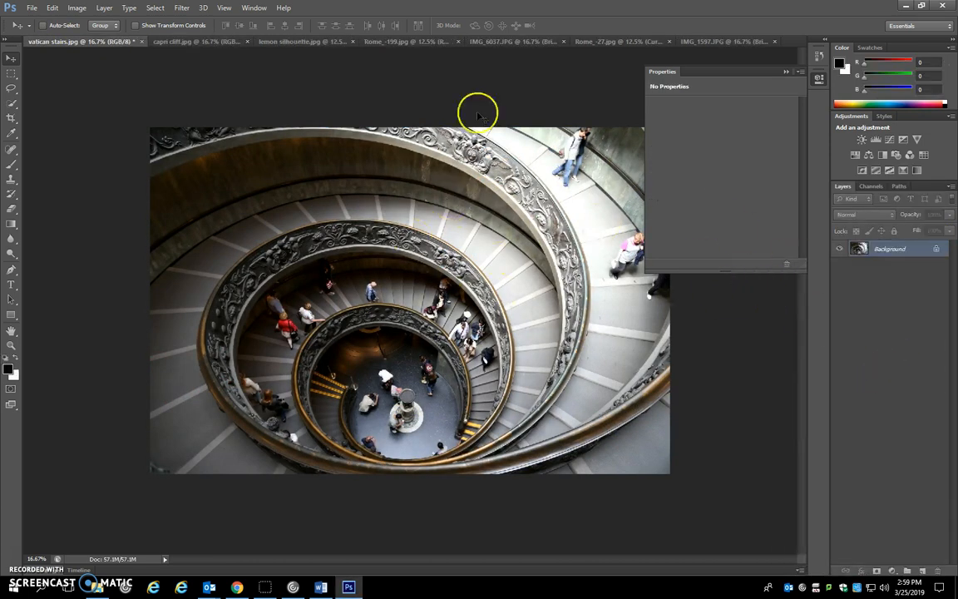
# Check the select-all, copy and paste instructions on the project slide in Chrome, and return to Photoshop
pyautogui.click(237, 587)
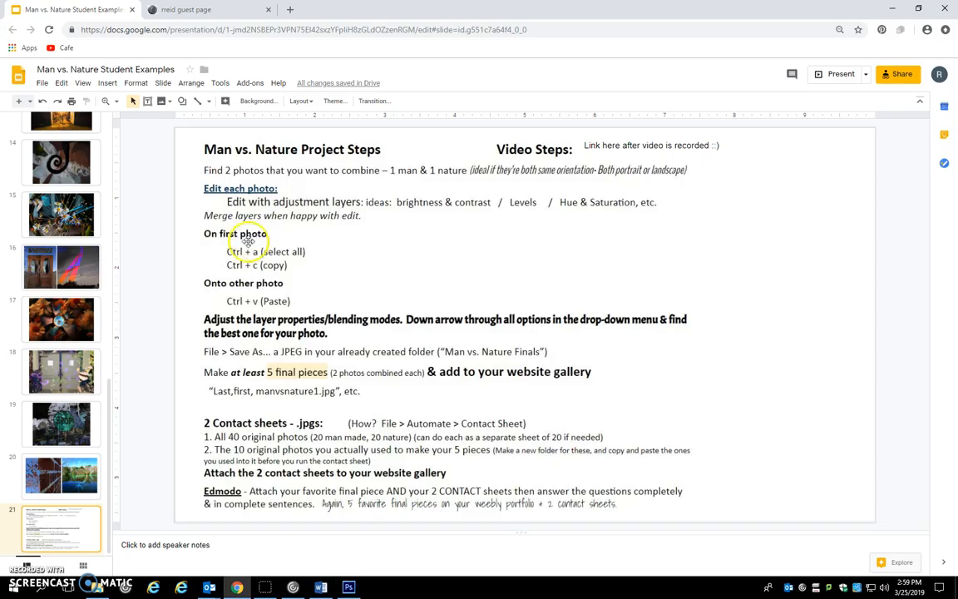
pyautogui.click(350, 588)
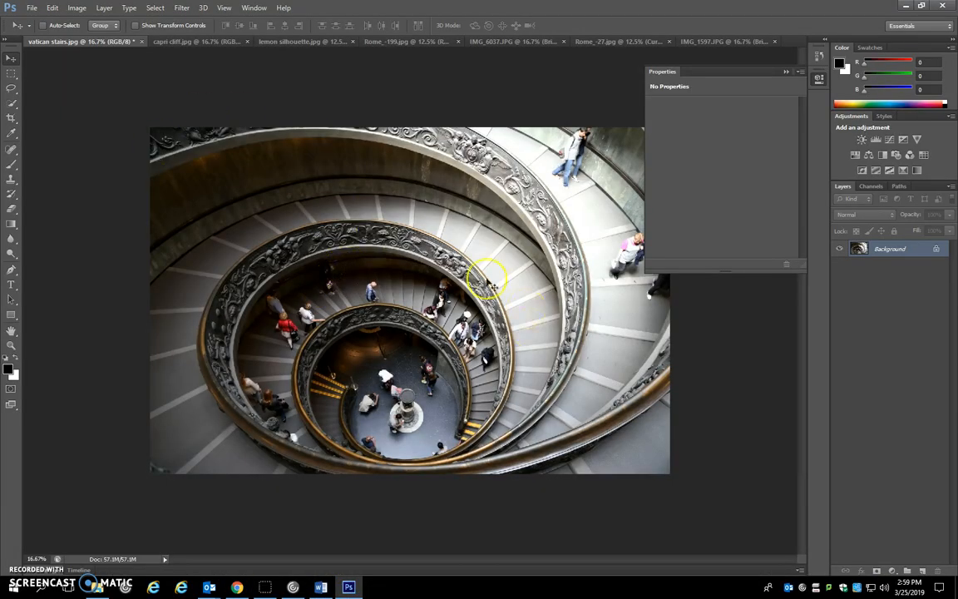
# Copy the entire capri cliff.jpg image and paste it as a new layer into vatican stairs.jpg
pyautogui.click(180, 41)
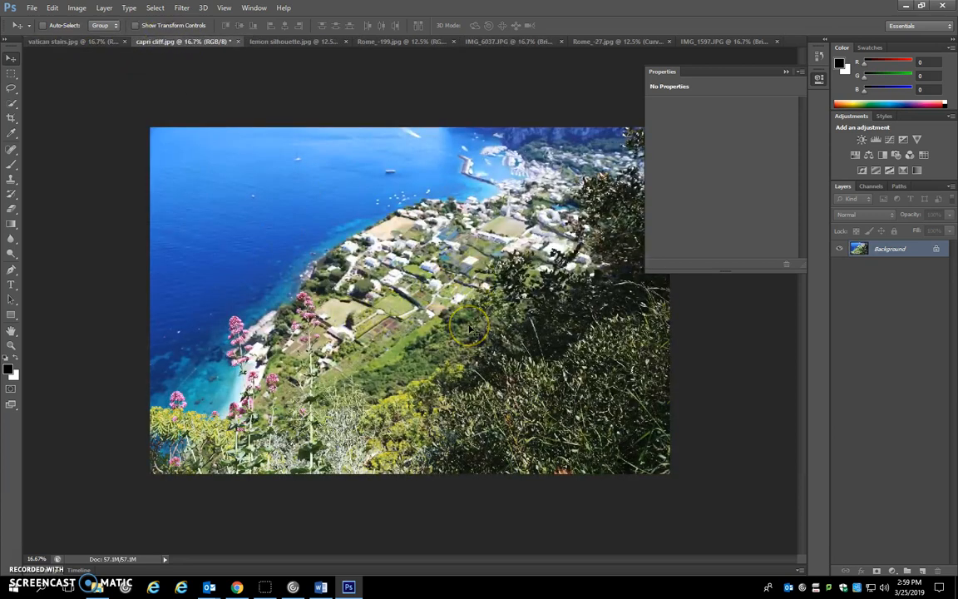
pyautogui.hotkey('ctrl', 'a')
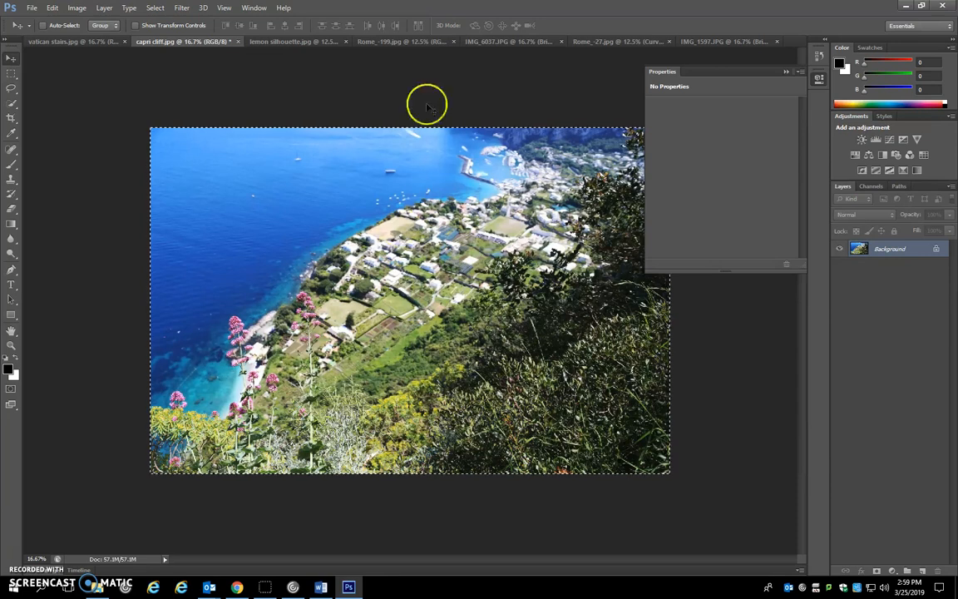
pyautogui.click(75, 42)
pyautogui.hotkey('ctrl', 'v')
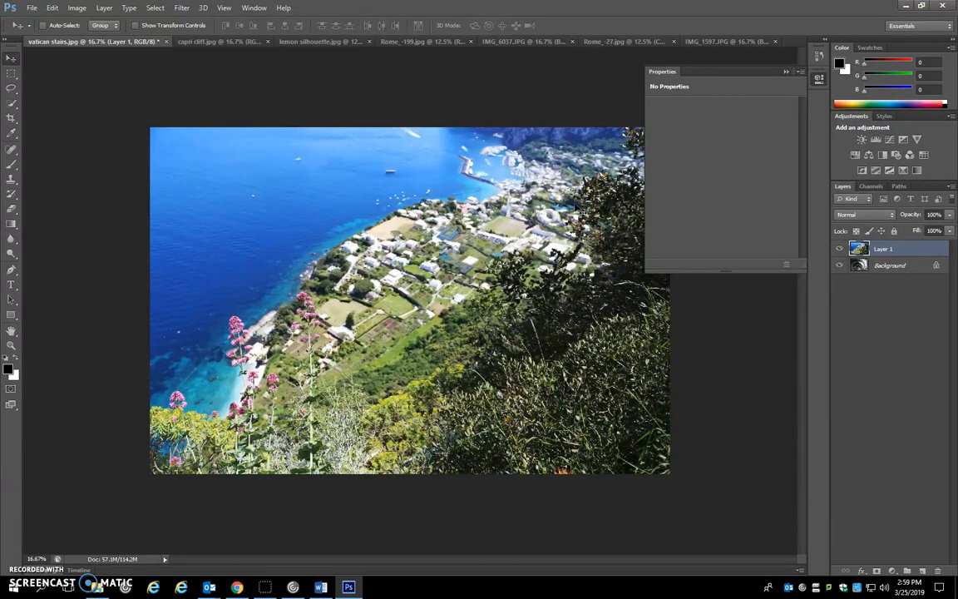
# Check the blending mode instruction on the project slide in Chrome, and return to Photoshop
pyautogui.click(868, 217)
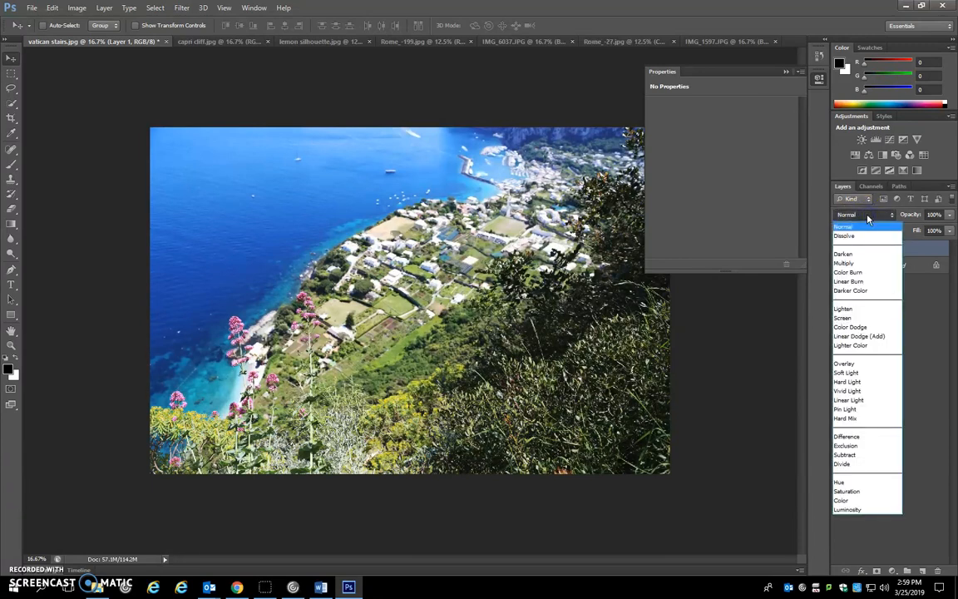
pyautogui.click(869, 218)
pyautogui.click(349, 587)
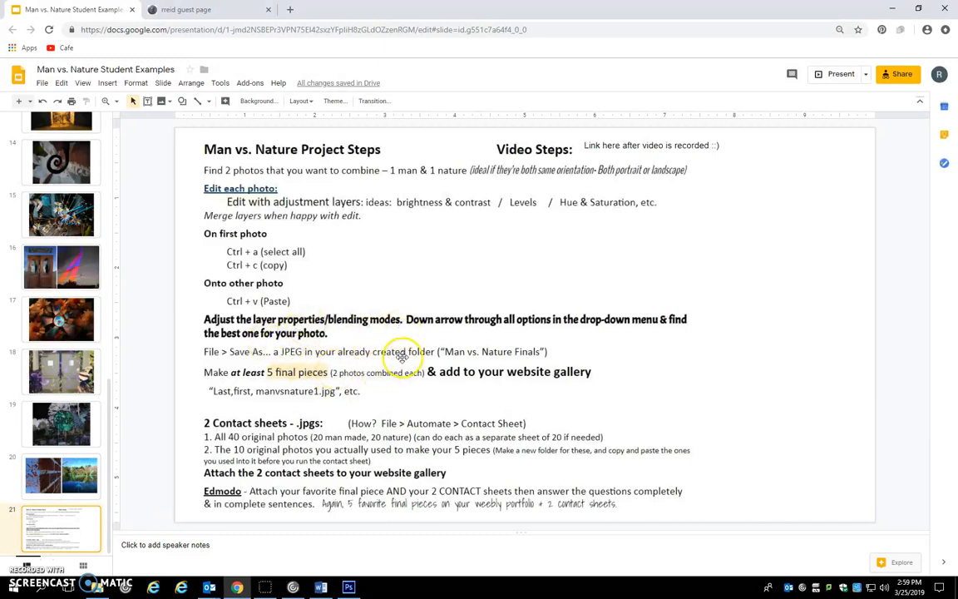
pyautogui.click(350, 588)
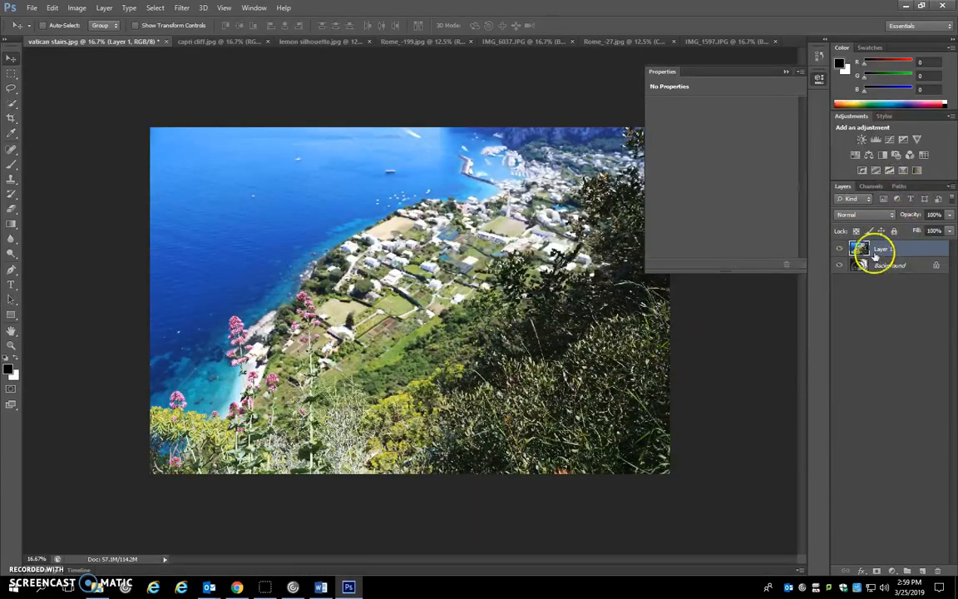
# Preview the blending modes on Layer 1 one after another, from Normal through Darken, Screen and Linear Dodge (Add) to Lighter Color
pyautogui.click(859, 216)
pyautogui.click(859, 217)
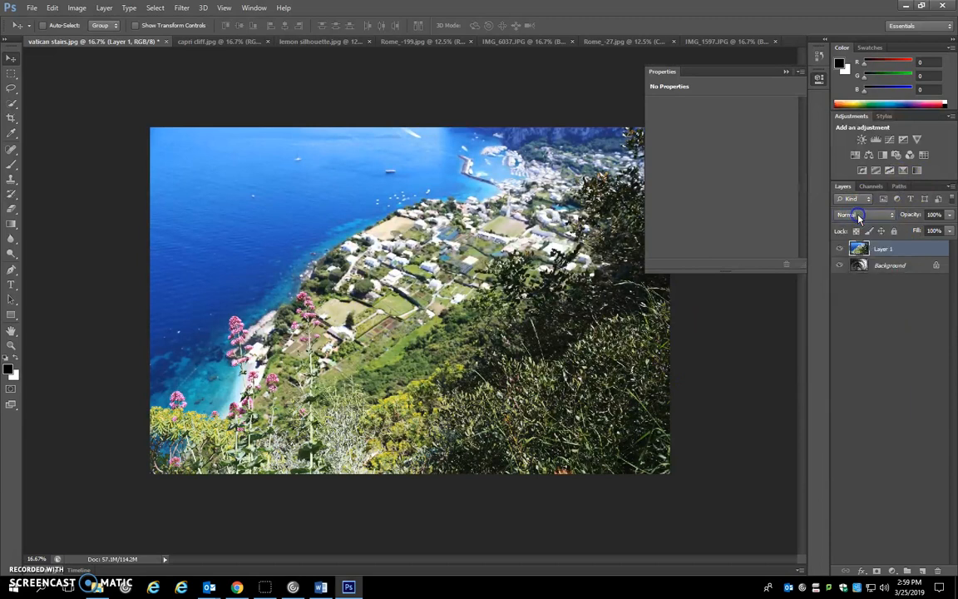
pyautogui.click(859, 217)
pyautogui.click(859, 217)
pyautogui.click(863, 218)
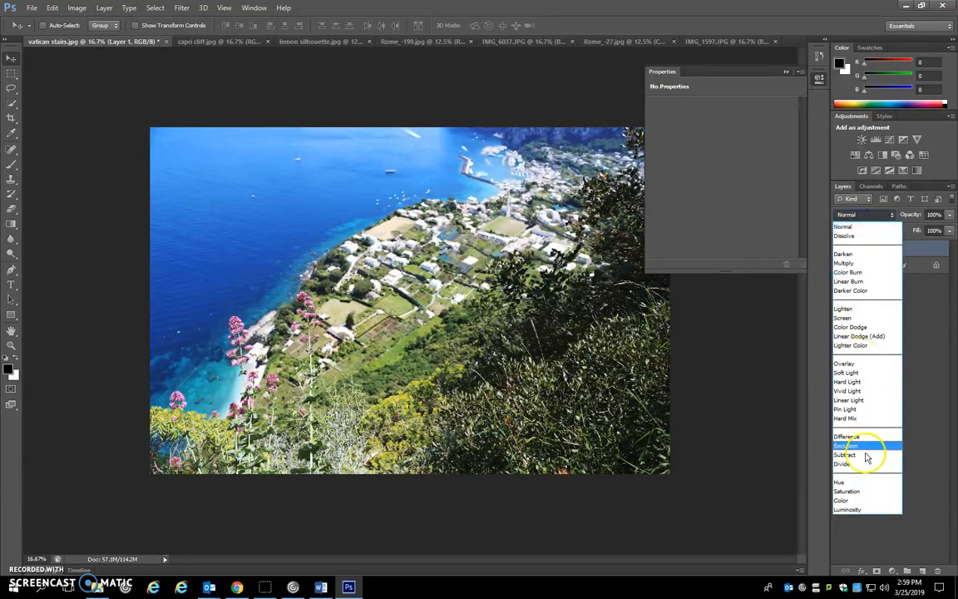
pyautogui.click(861, 216)
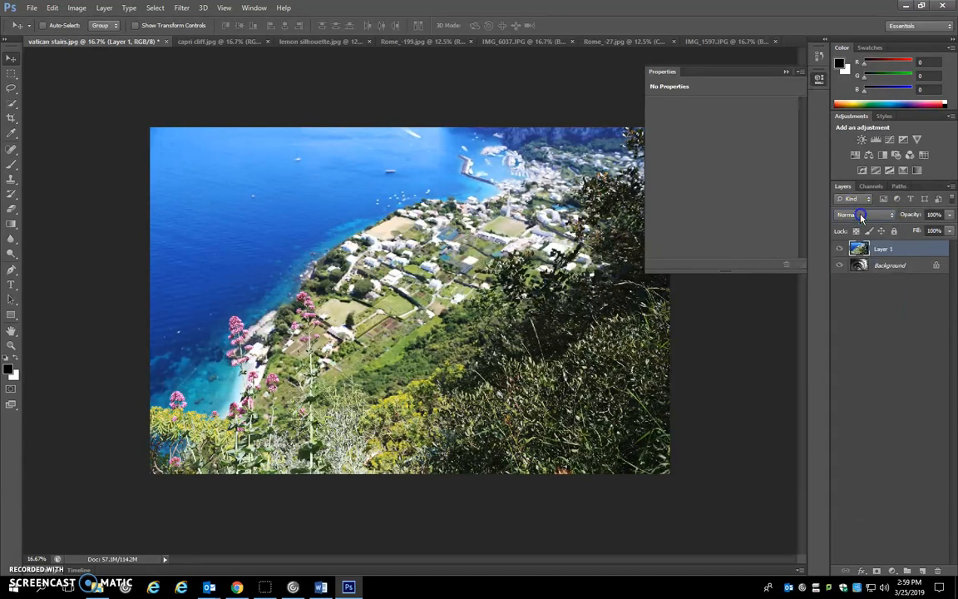
pyautogui.scroll(-1, 862, 217)
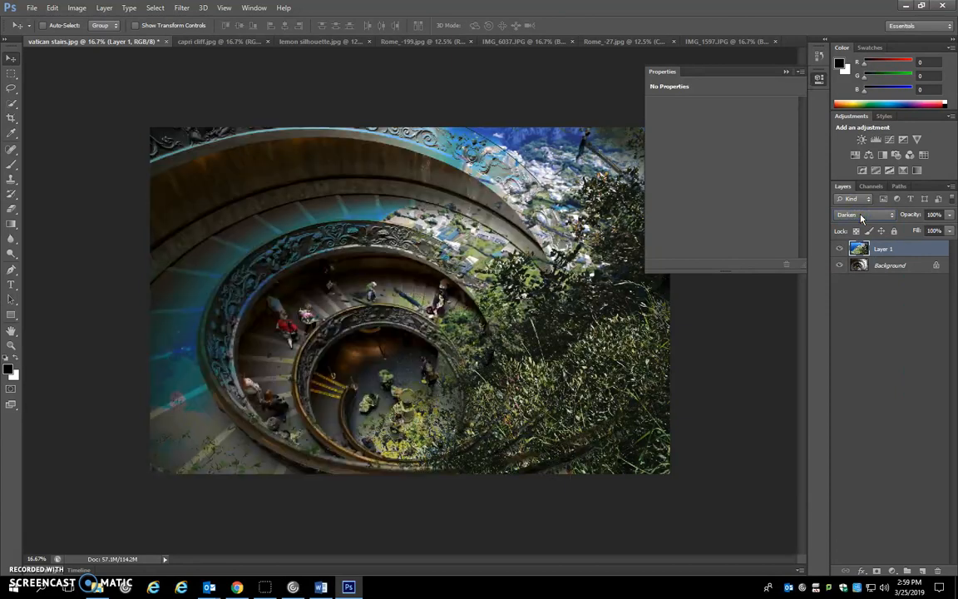
pyautogui.scroll(-3, 862, 217)
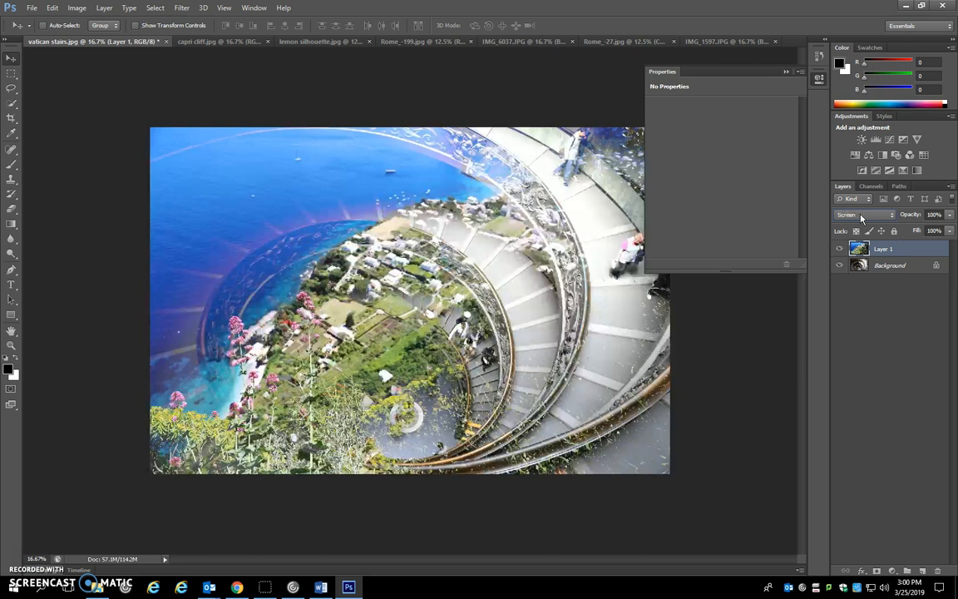
pyautogui.scroll(-1, 862, 217)
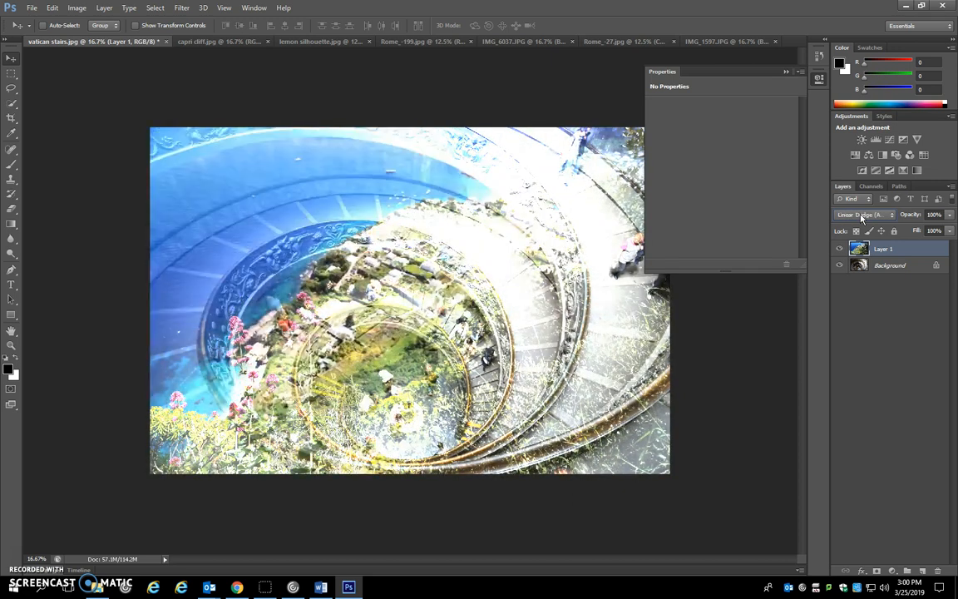
pyautogui.scroll(-1, 862, 217)
pyautogui.scroll(1, 862, 217)
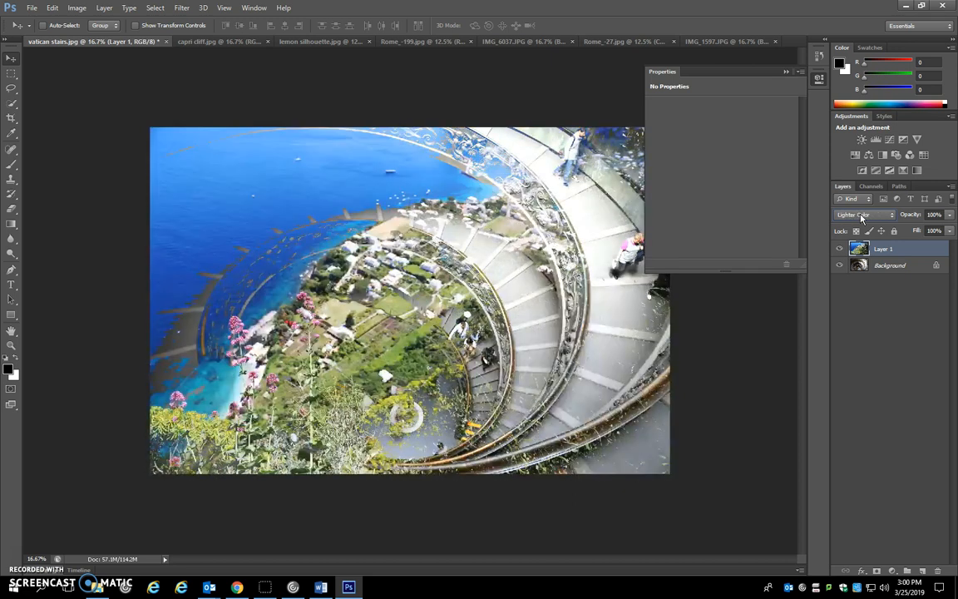
# Try the Hard Light blending mode on Layer 1, and step through the modes back to Lighter Color
pyautogui.click(862, 217)
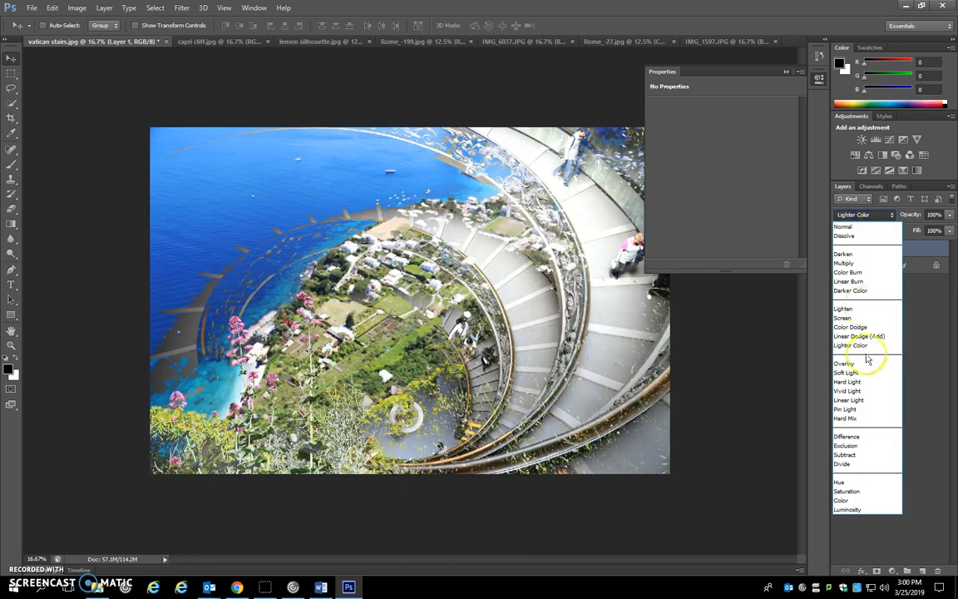
pyautogui.click(863, 388)
pyautogui.click(879, 216)
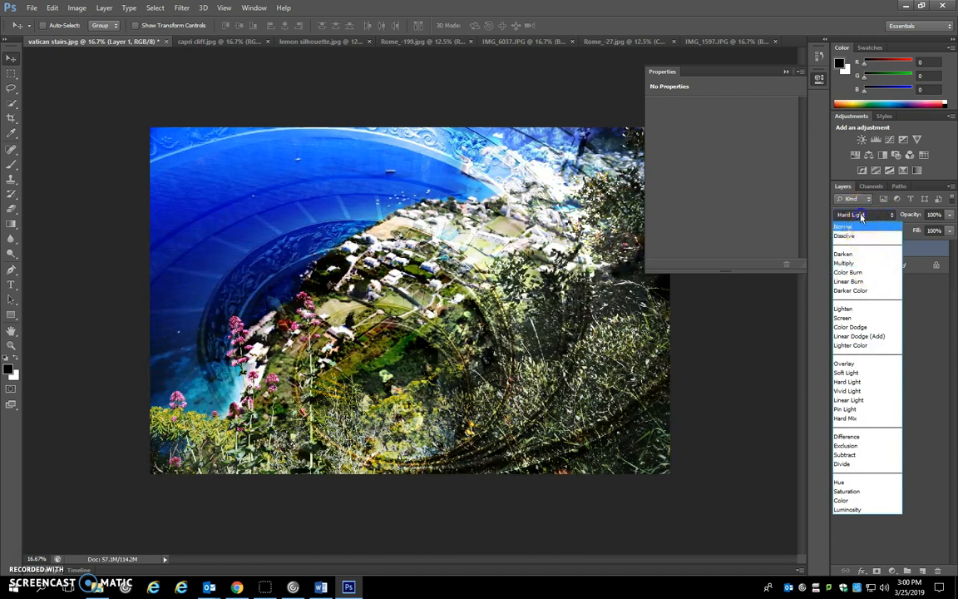
pyautogui.click(862, 217)
pyautogui.scroll(-4, 862, 217)
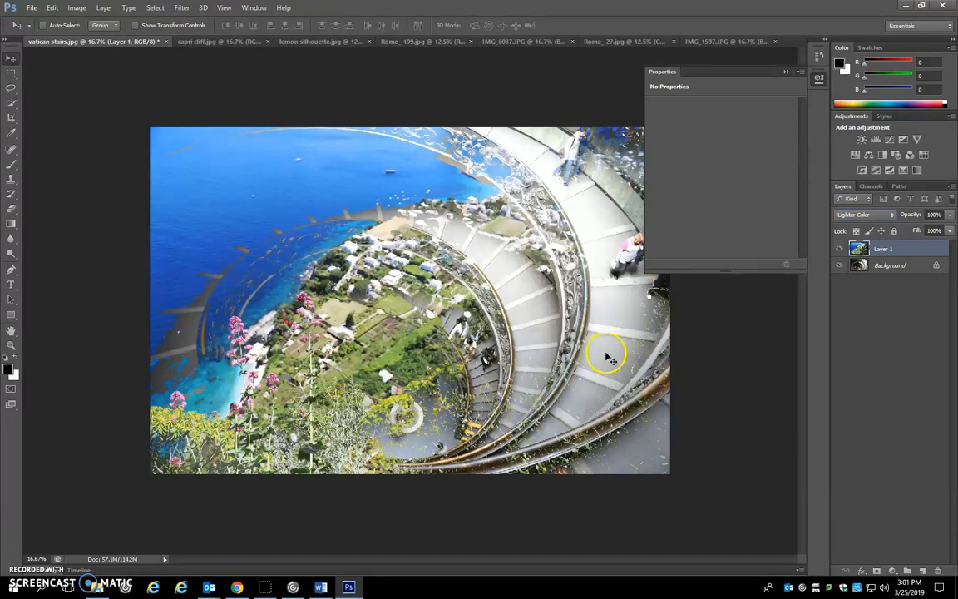
# Try the Difference blending mode on Layer 1, and step through the remaining modes down to Luminosity
pyautogui.click(869, 215)
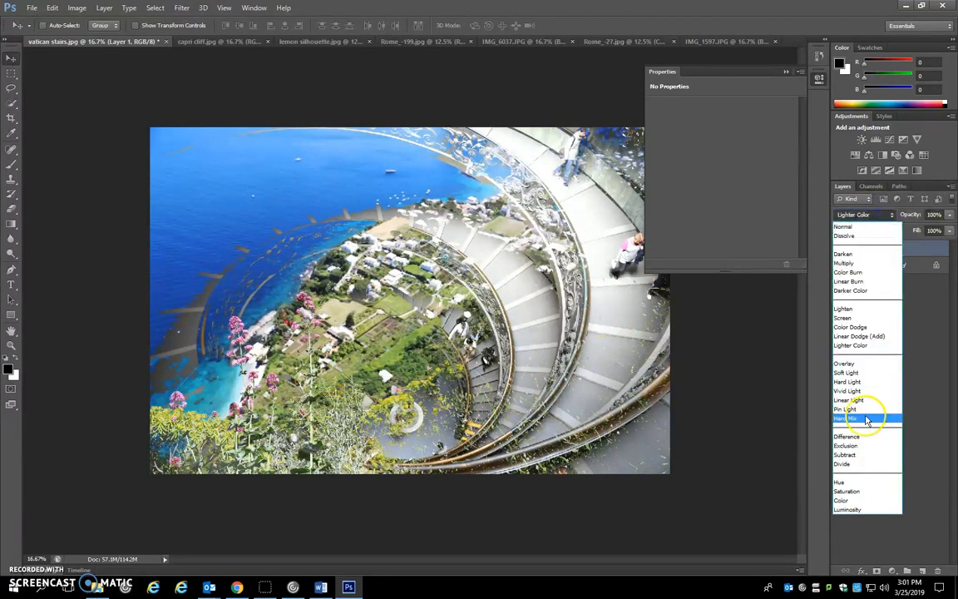
pyautogui.click(857, 437)
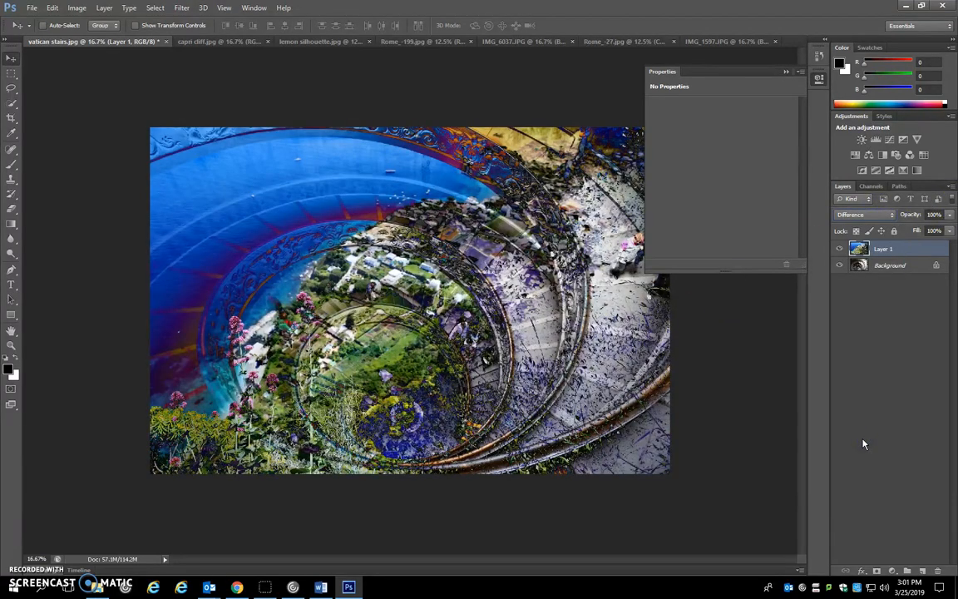
pyautogui.press('Down')
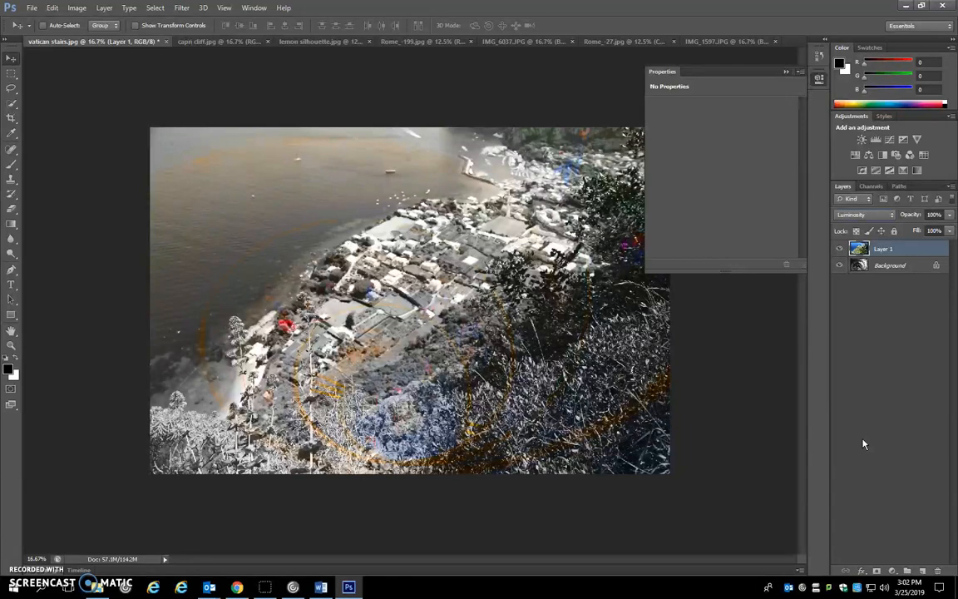
# Set Layer 1's blending mode to Soft Light, and cycle back through the modes to Lighter Color
pyautogui.click(873, 215)
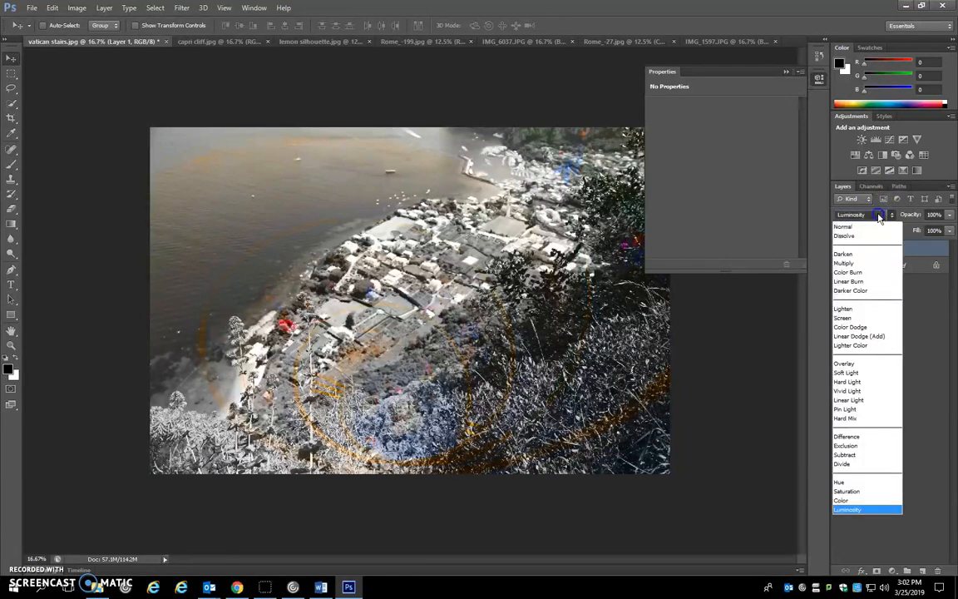
pyautogui.click(870, 372)
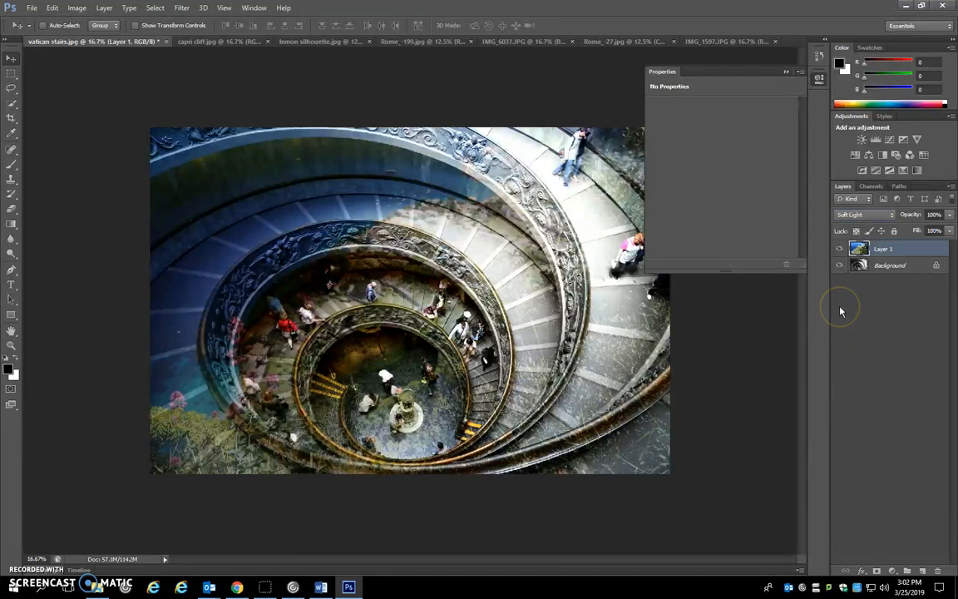
pyautogui.hotkey('shift', '-')
pyautogui.hotkey('shift', '-')
pyautogui.hotkey('shift', '-')
pyautogui.hotkey('shift', '+')
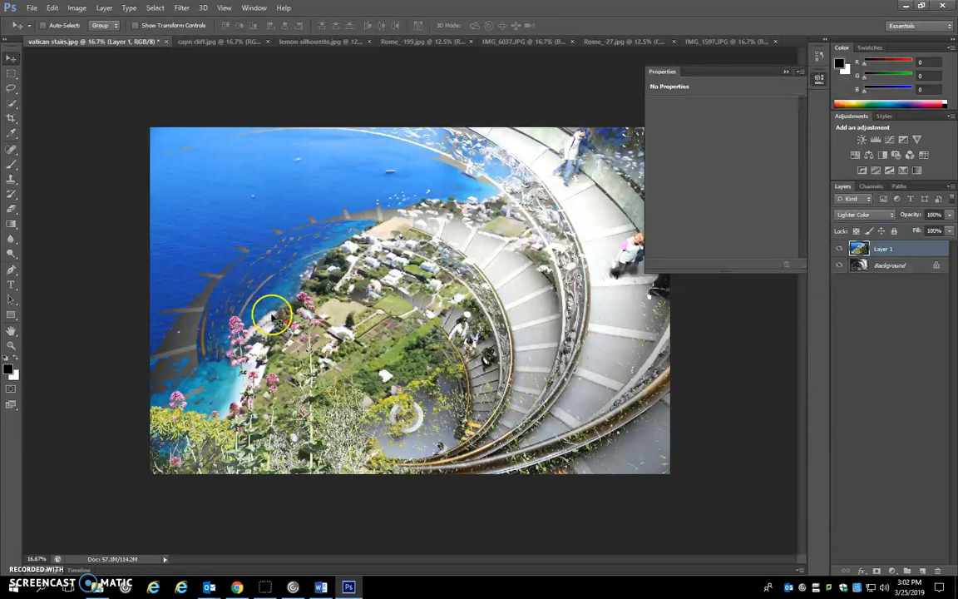
# Start saving the combined image under a new name in the man vs nature edits folder inside photo class 2
pyautogui.click(32, 8)
pyautogui.click(58, 145)
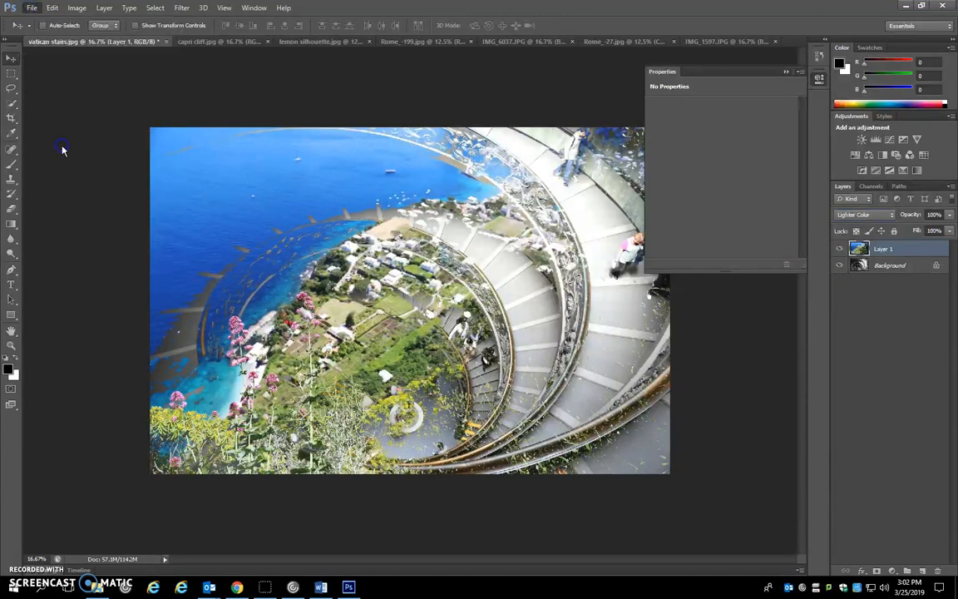
pyautogui.click(315, 172)
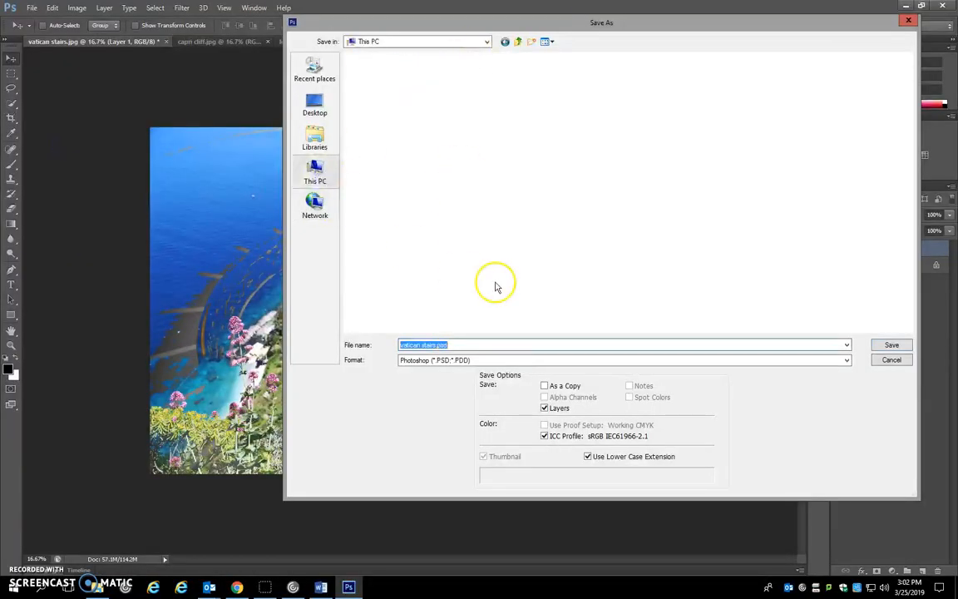
pyautogui.doubleClick(391, 208)
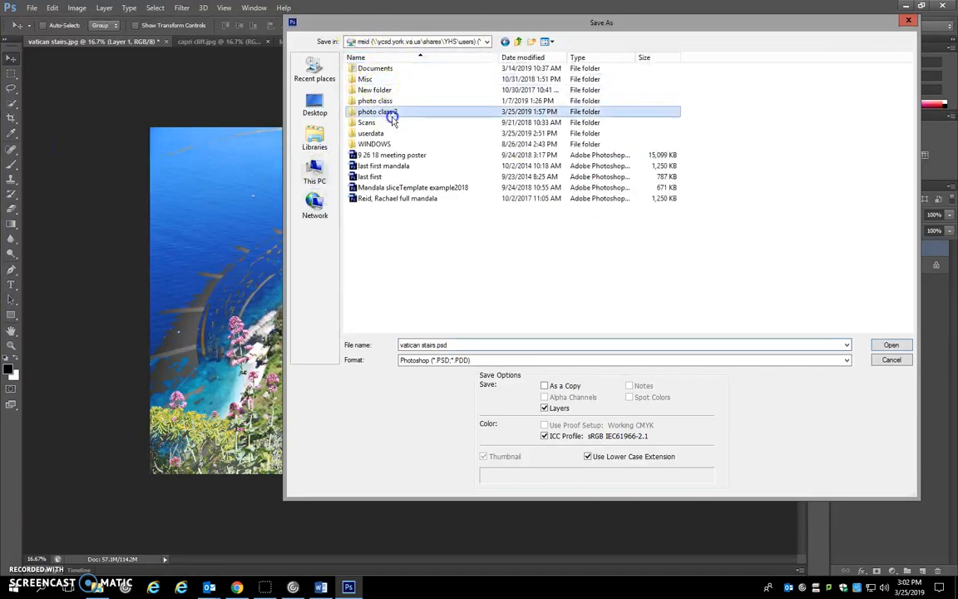
pyautogui.doubleClick(378, 112)
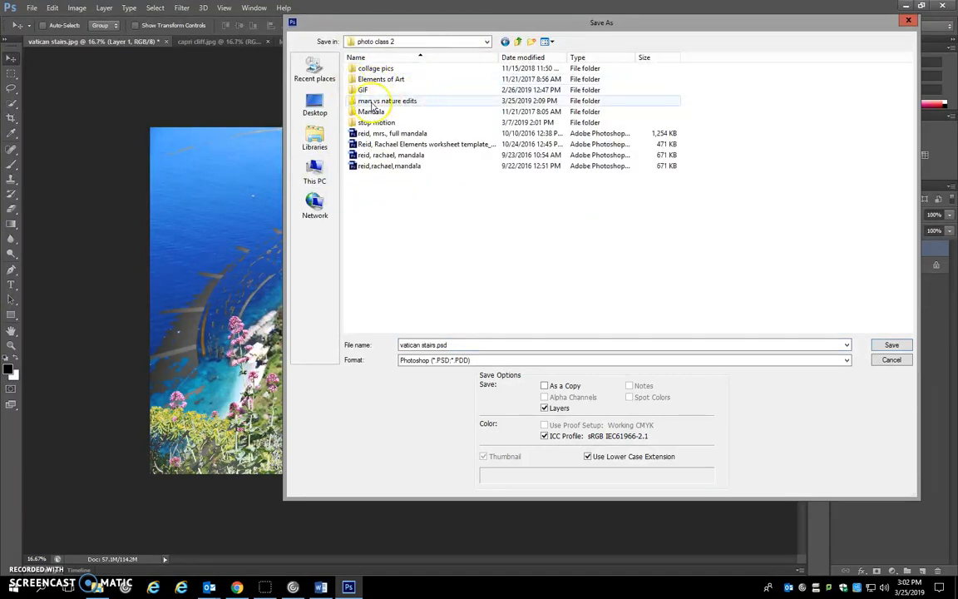
pyautogui.doubleClick(430, 101)
# Name the file man vs nature 3.jpg, adapting the suggested man vs nature 1.jpg name
pyautogui.click(438, 343)
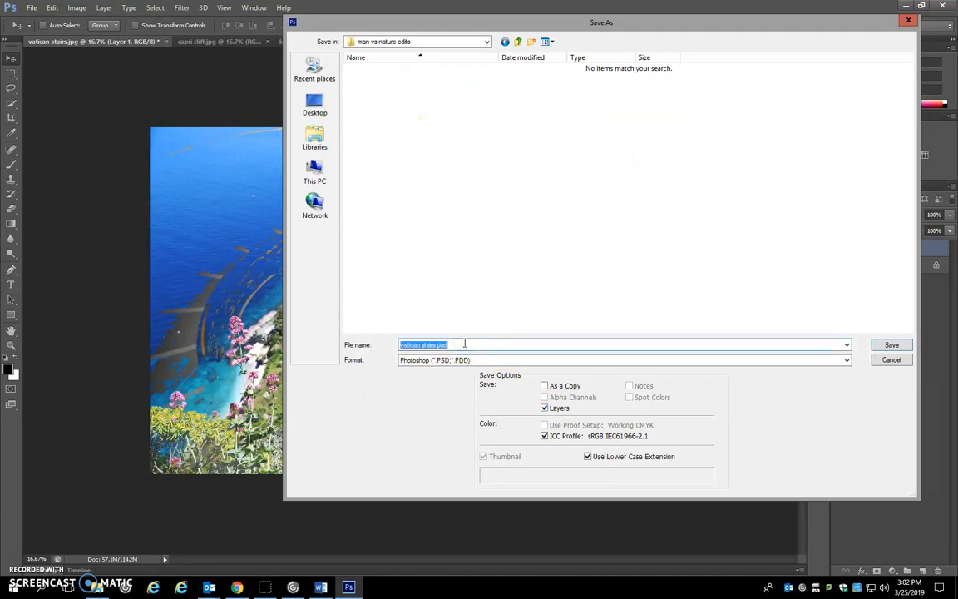
pyautogui.write('man vs nature 1.jpg')
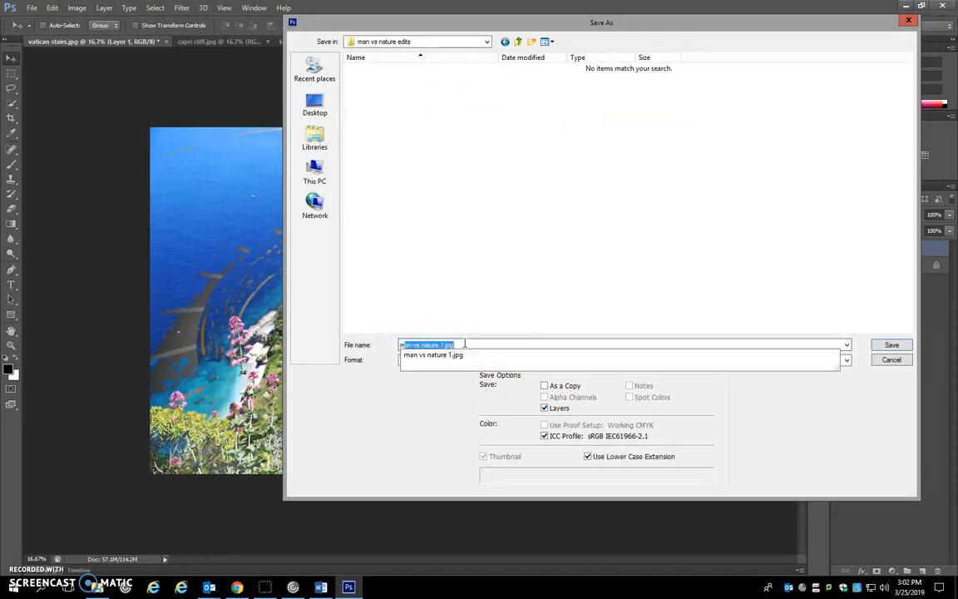
pyautogui.click(438, 353)
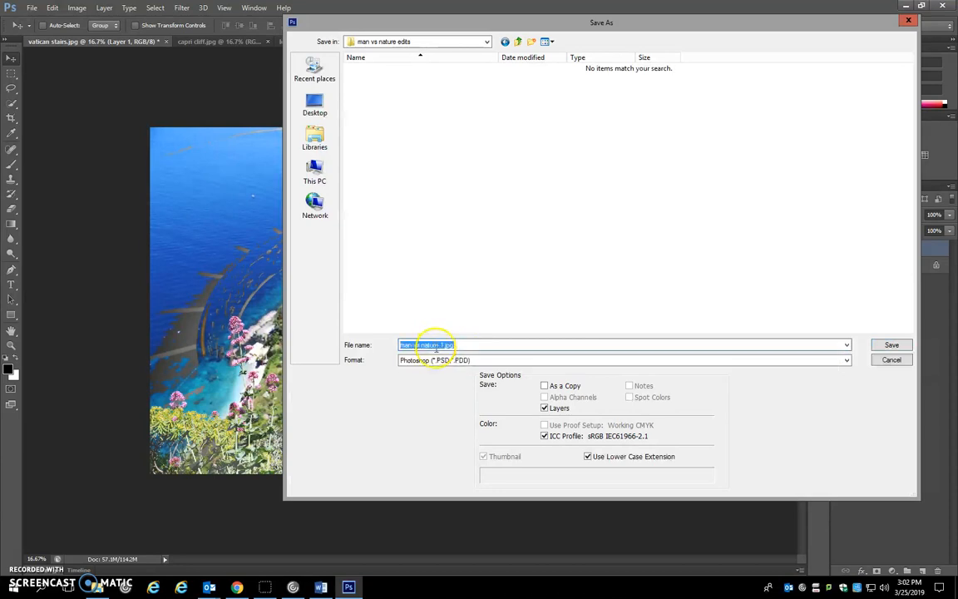
pyautogui.click(444, 344)
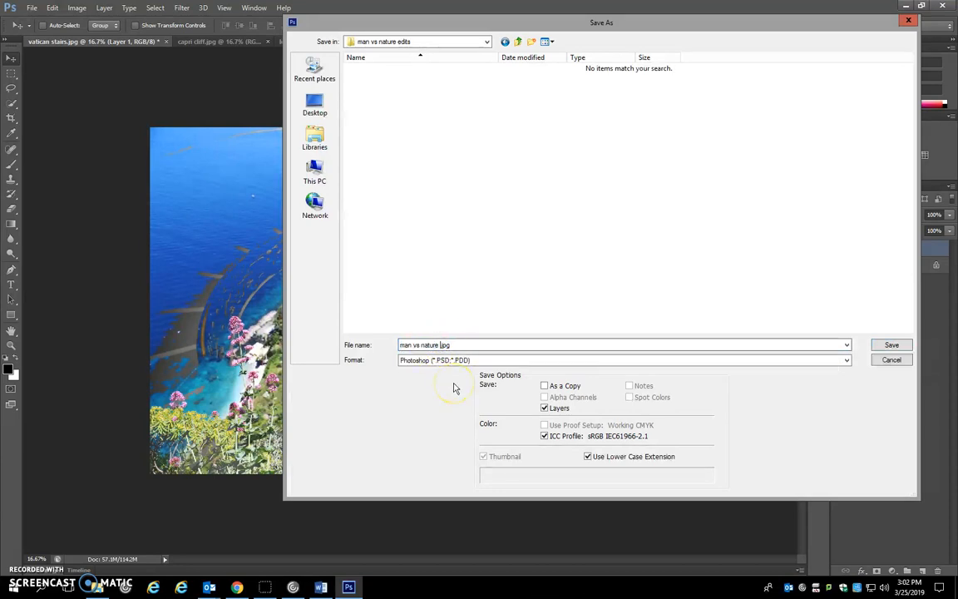
pyautogui.click(449, 345)
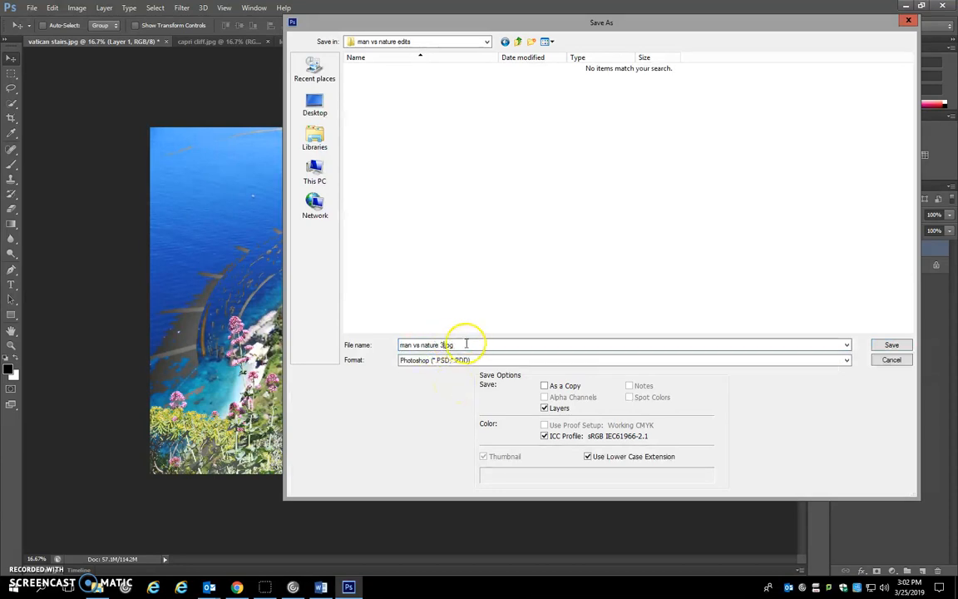
# Choose the JPEG format and save the copy at Maximum quality 12 with the Baseline ("Standard") option
pyautogui.click(456, 359)
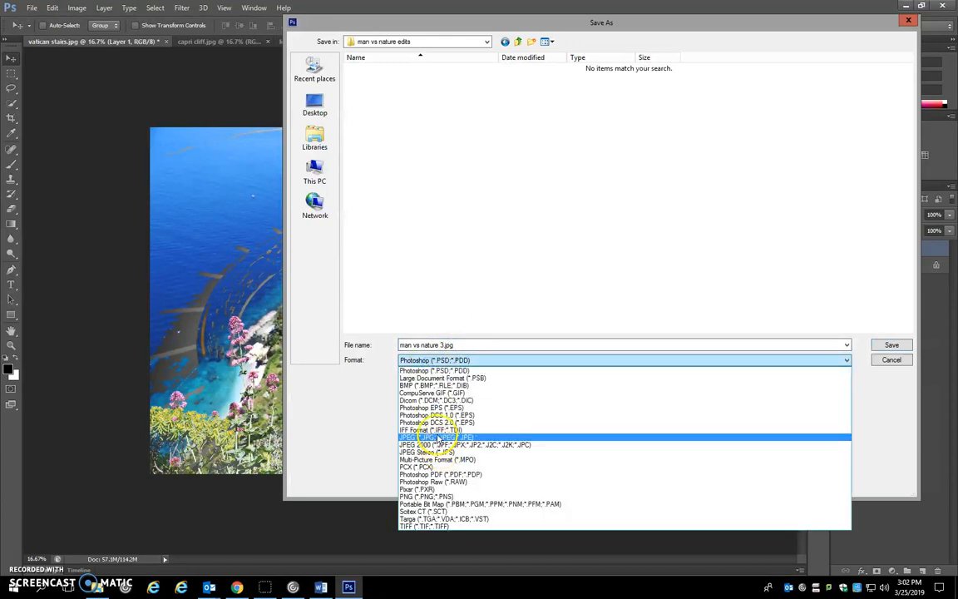
pyautogui.click(438, 438)
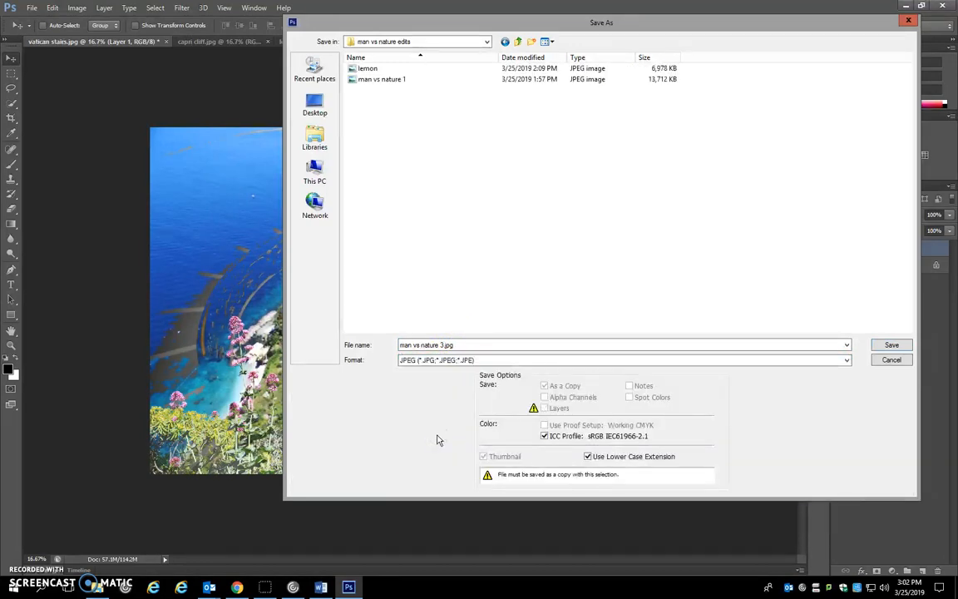
pyautogui.click(892, 345)
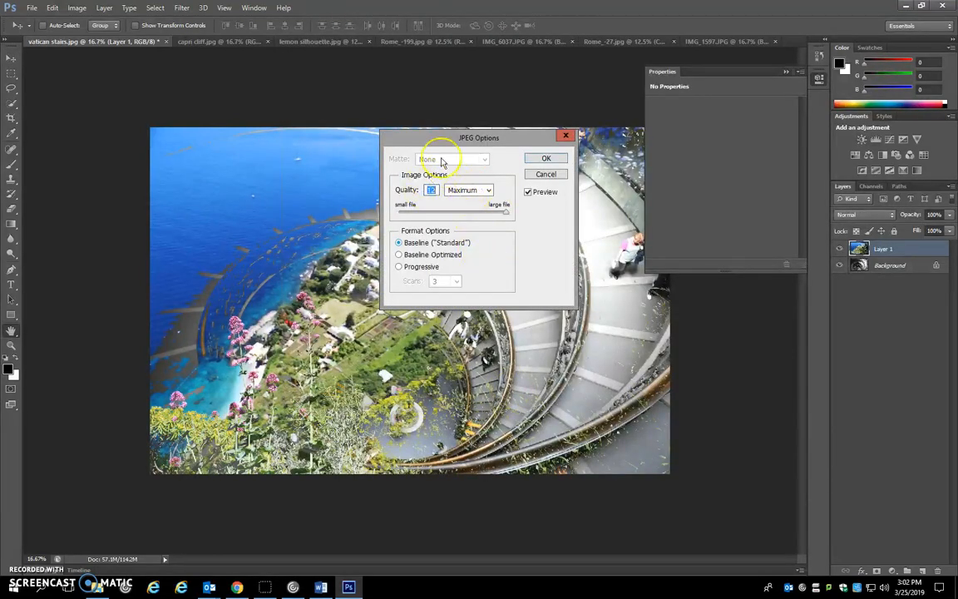
pyautogui.click(549, 158)
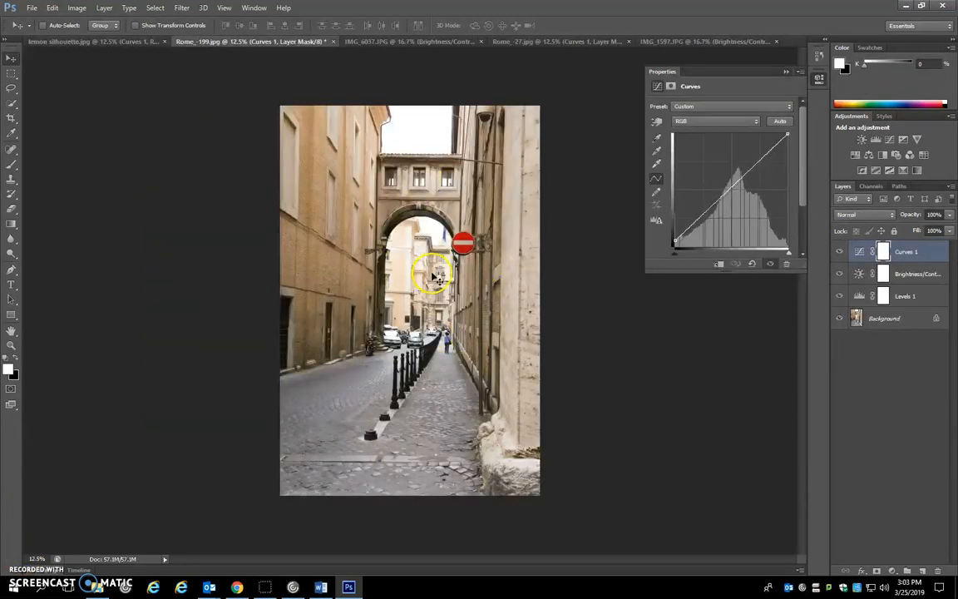
# Hide and re-show the Curves, Brightness/Contrast and Levels adjustment layers of the street photo to compare the edit with the original
pyautogui.click(840, 252)
pyautogui.click(841, 275)
pyautogui.click(840, 297)
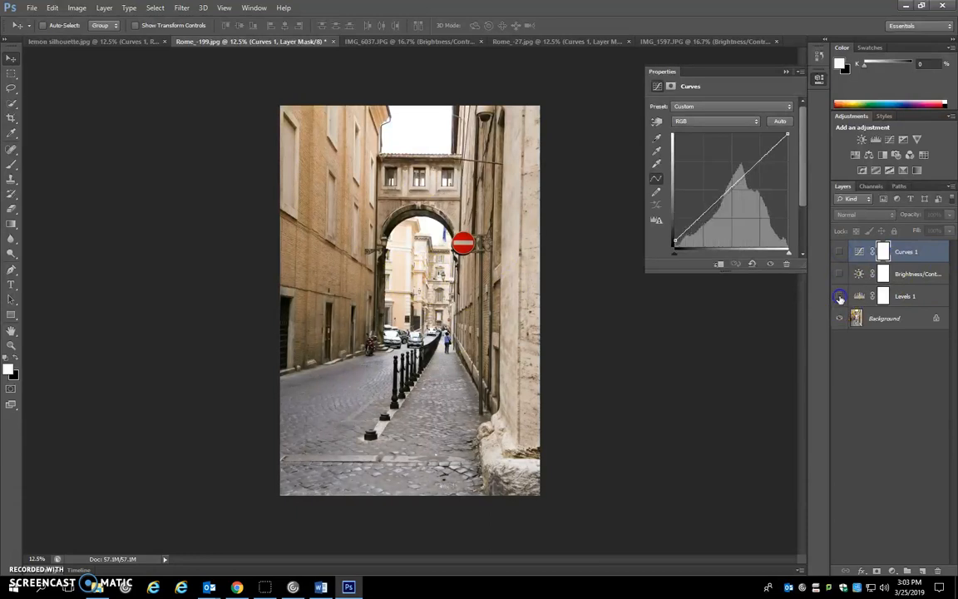
pyautogui.click(841, 297)
pyautogui.click(840, 275)
pyautogui.click(840, 252)
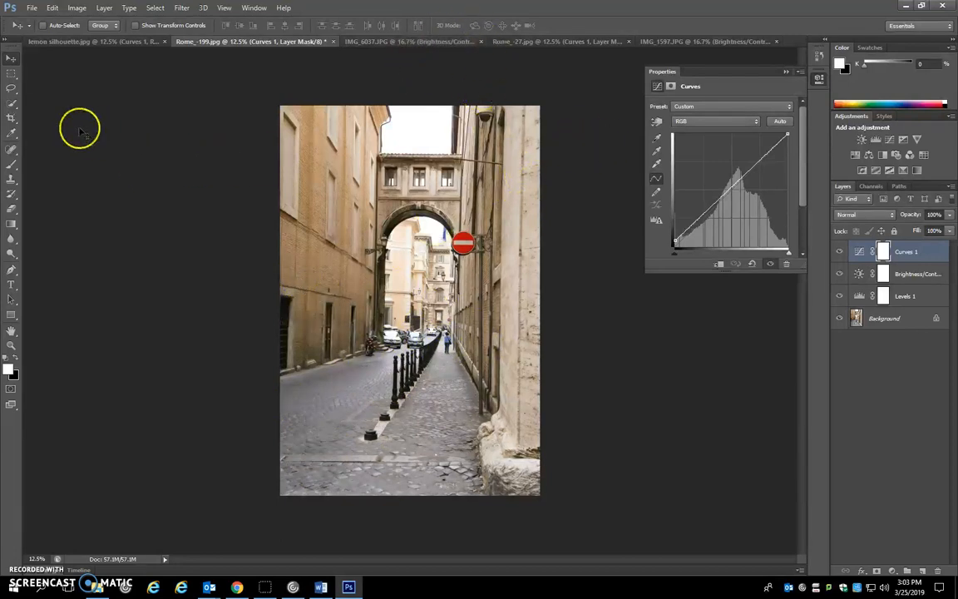
# Straighten the street photo with the Crop tool by rotating it about -1.2°, apply the crop and return to the Move tool
pyautogui.click(12, 120)
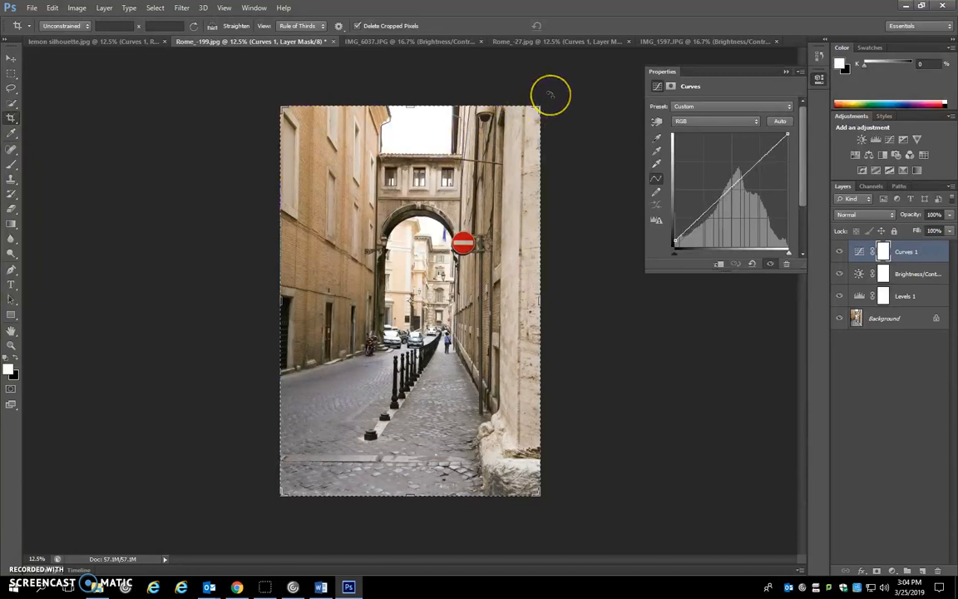
pyautogui.moveTo(550, 94); pyautogui.dragTo(546, 92)
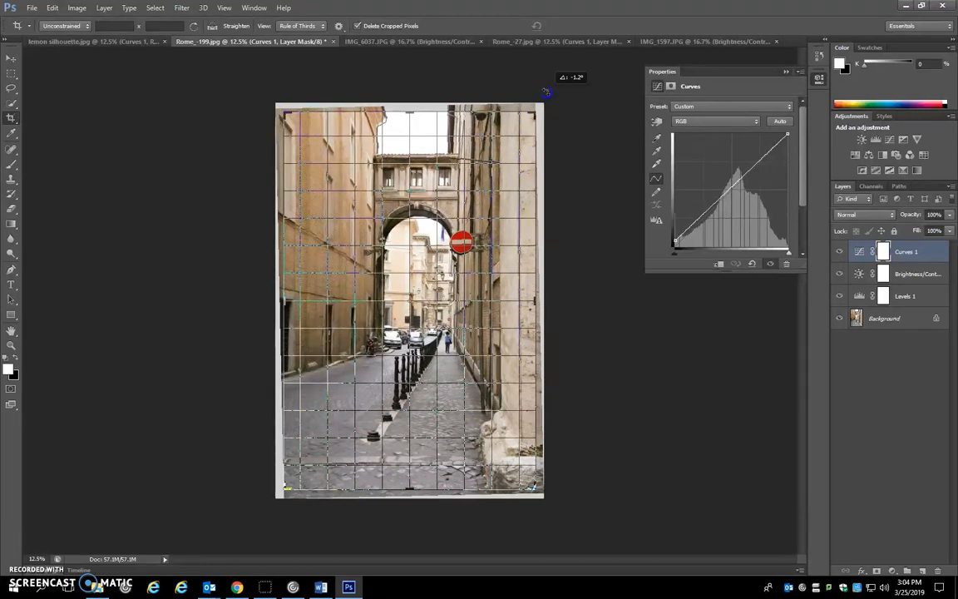
pyautogui.moveTo(546, 92); pyautogui.dragTo(547, 91)
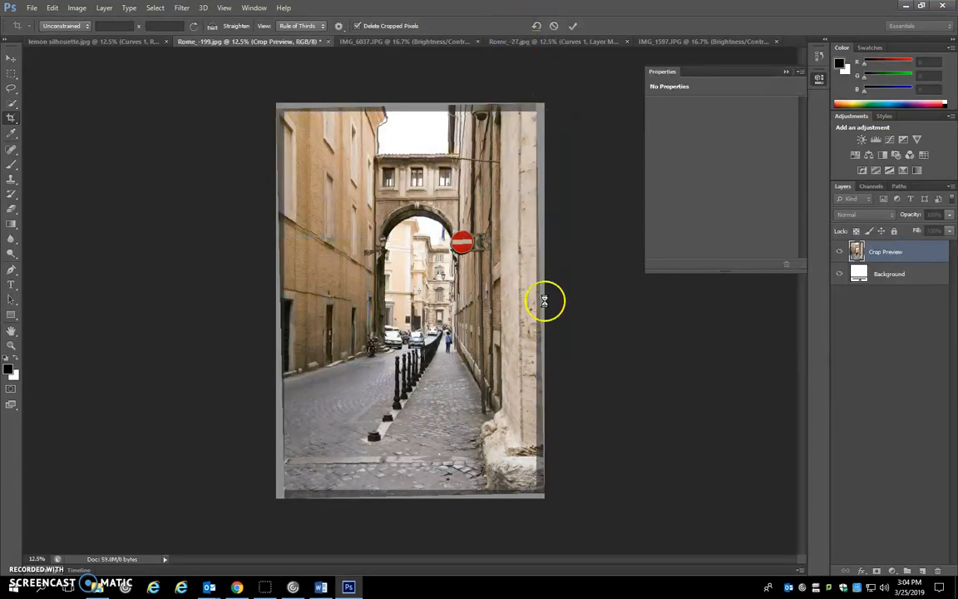
pyautogui.press('Return')
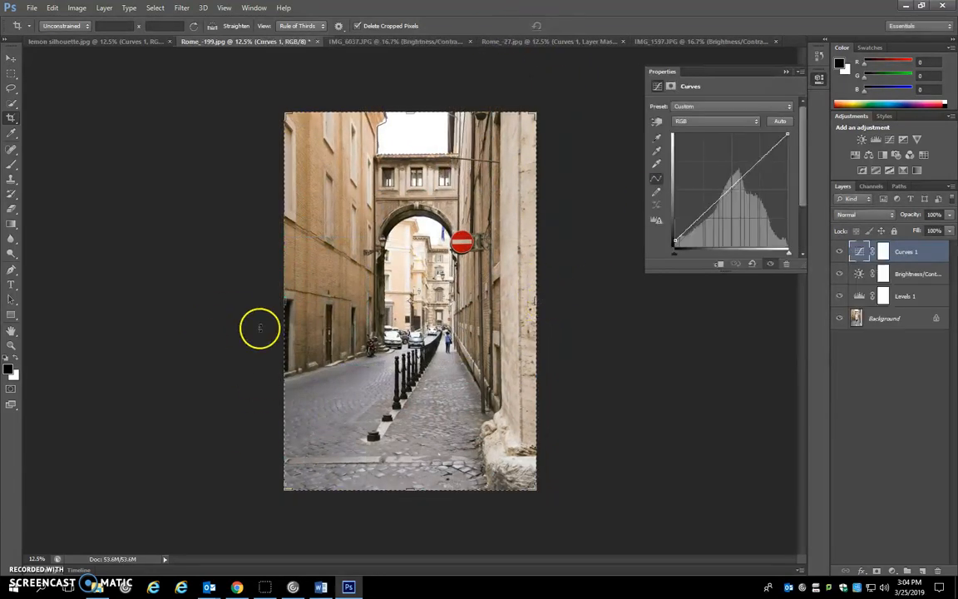
pyautogui.click(12, 61)
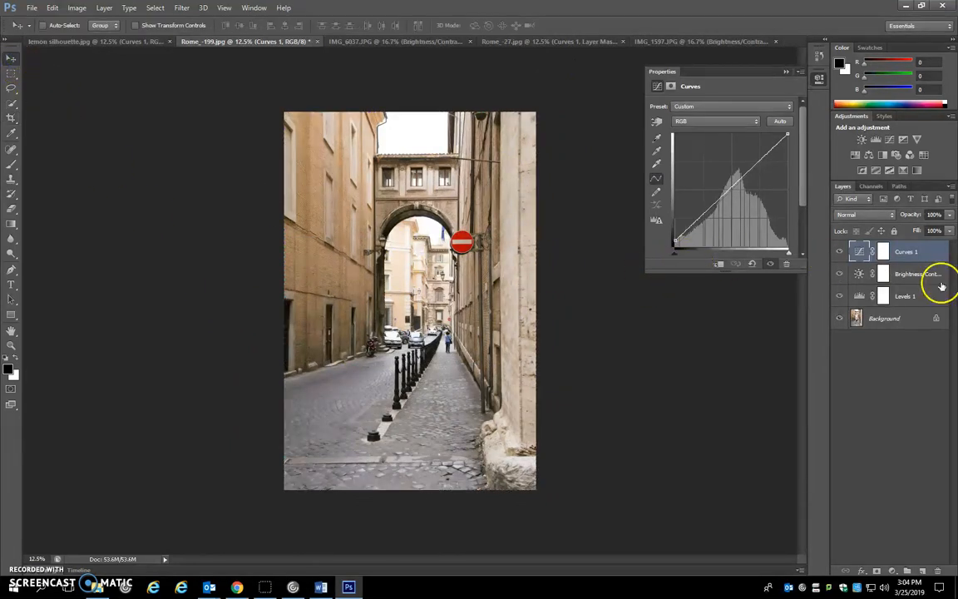
# Merge the adjustment layers of Rome_-199.jpg into a single Background layer
pyautogui.click(931, 256)
pyautogui.click(832, 401)
pyautogui.click(605, 241)
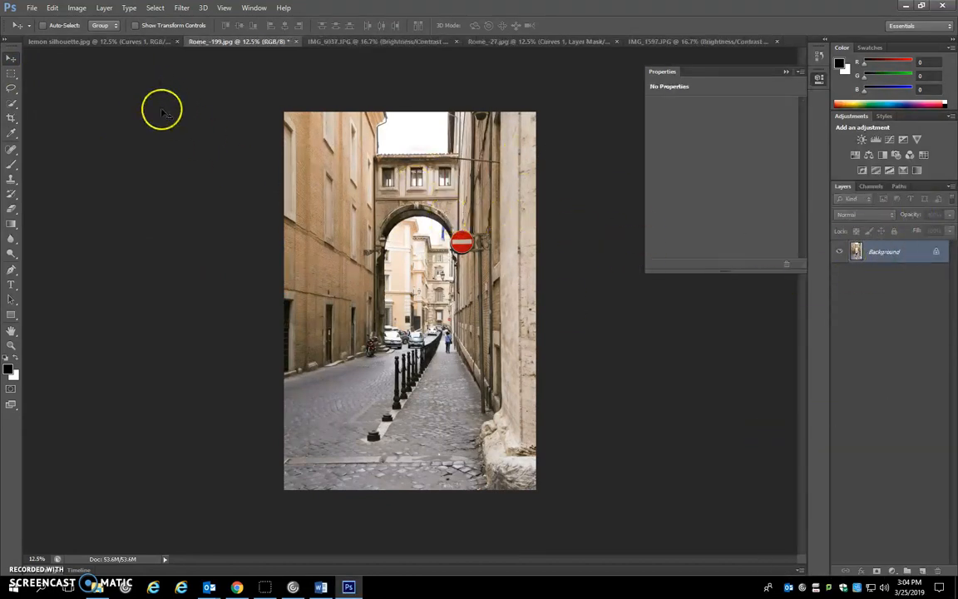
# Merge the visible layers of lemon silhouette.jpg into a single Background layer
pyautogui.click(82, 40)
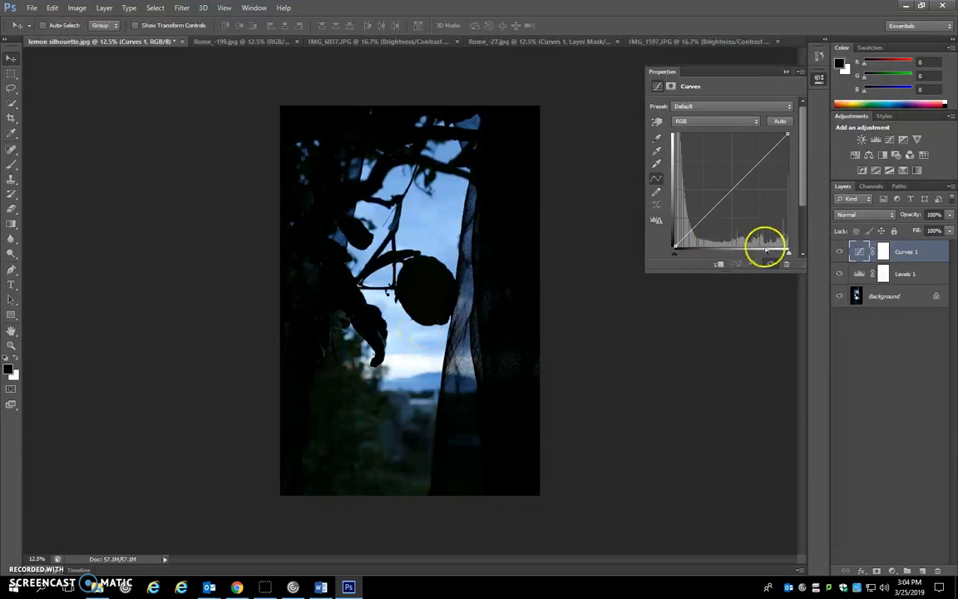
pyautogui.rightClick(930, 252)
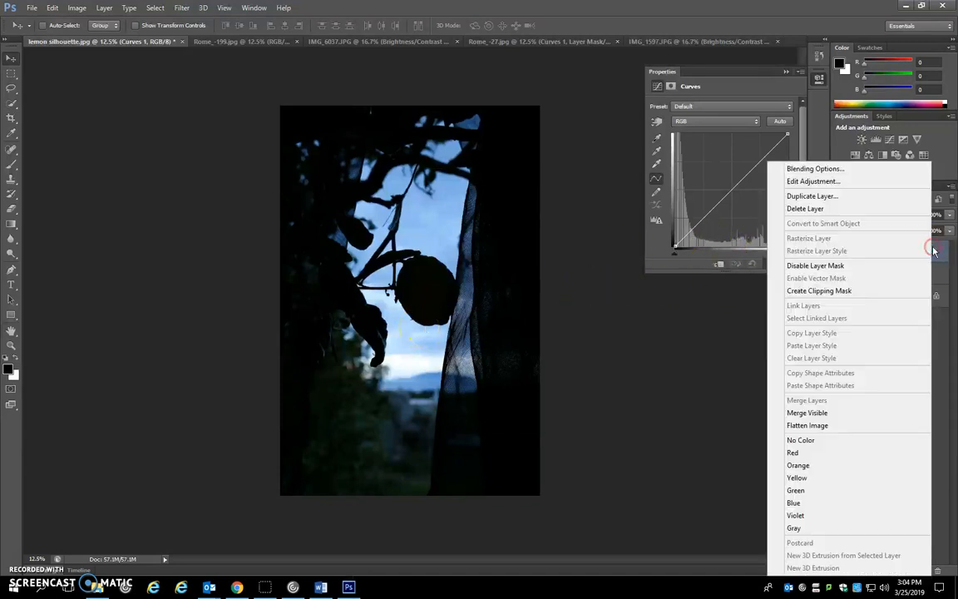
pyautogui.click(819, 411)
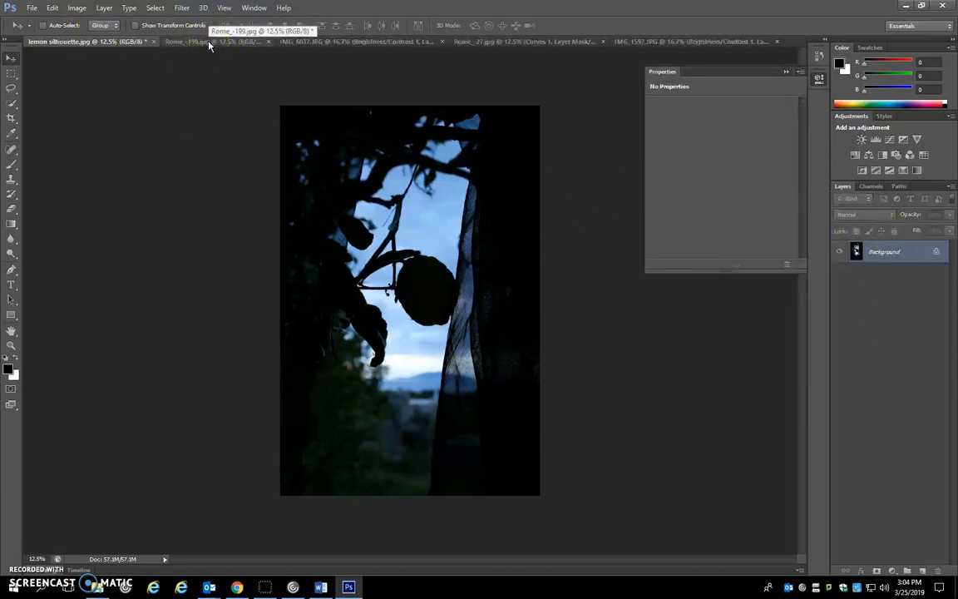
# Copy the entire lemon silhouette image and paste it into Rome_-199.jpg as a new layer
pyautogui.hotkey('ctrl', 'a')
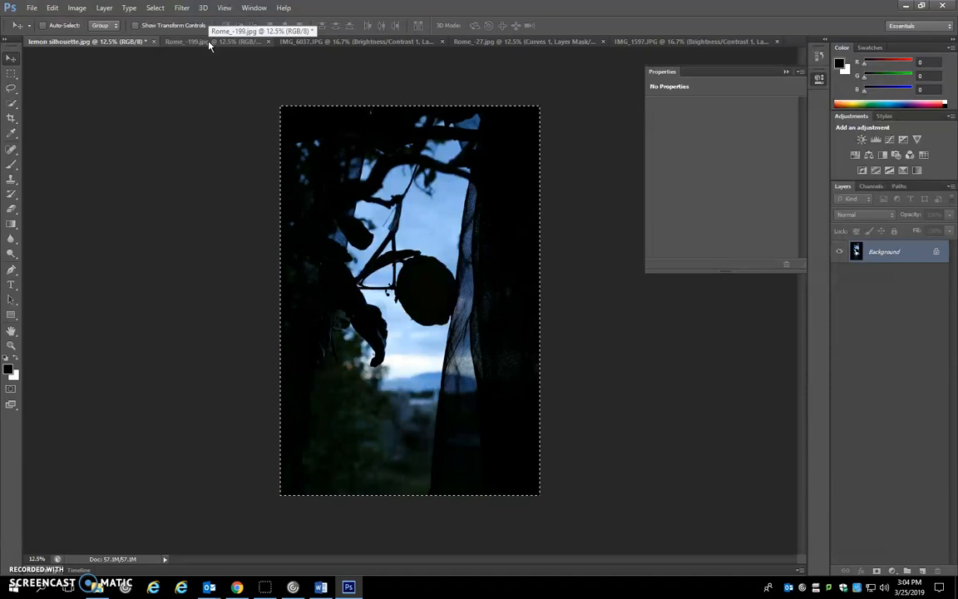
pyautogui.click(213, 48)
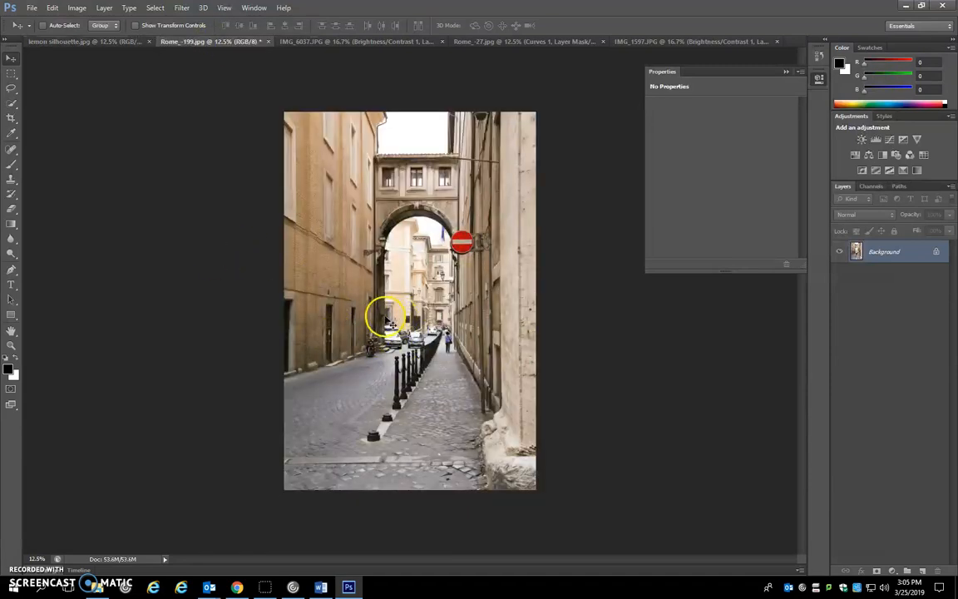
pyautogui.hotkey('ctrl', 'v')
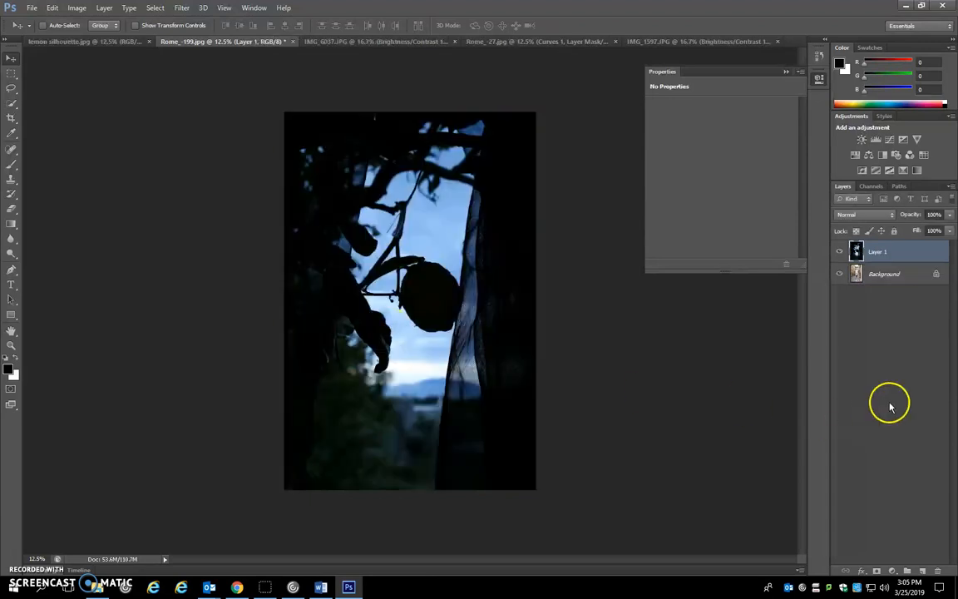
# Try out blending modes on the lemon layer, cycling from Dissolve through Darken, Screen, Soft Light, Hard Mix and Subtract to Divide
pyautogui.click(867, 216)
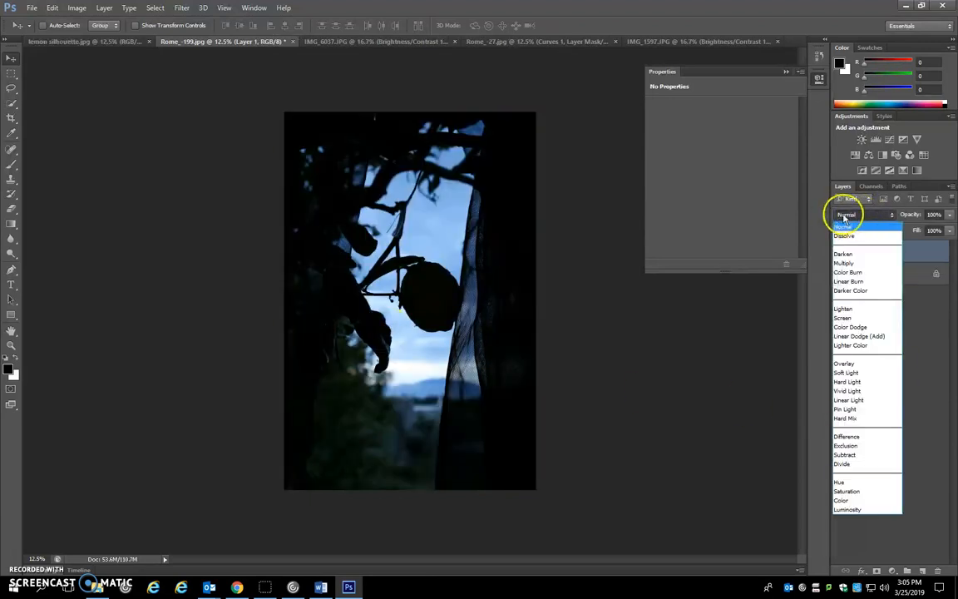
pyautogui.click(850, 216)
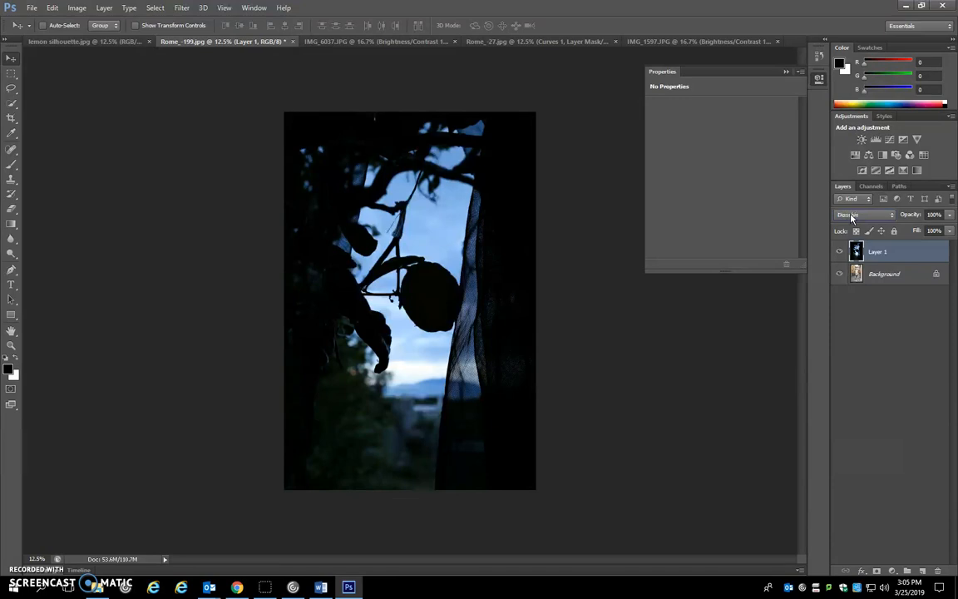
pyautogui.press('Down')
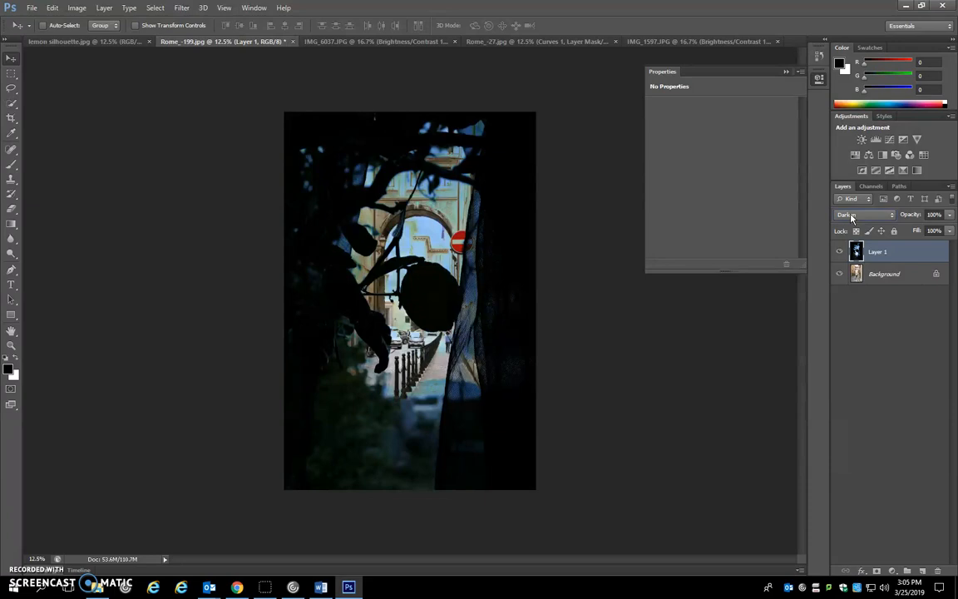
pyautogui.press('Down')
pyautogui.press('Down')
pyautogui.press('Up')
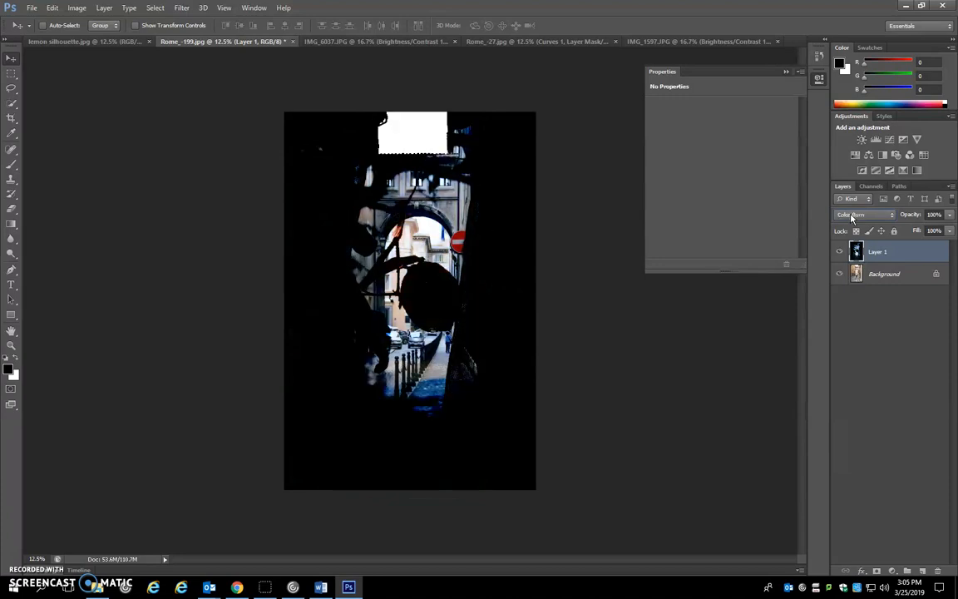
pyautogui.press('Up')
pyautogui.press('Down')
pyautogui.press('Down')
pyautogui.press('Down')
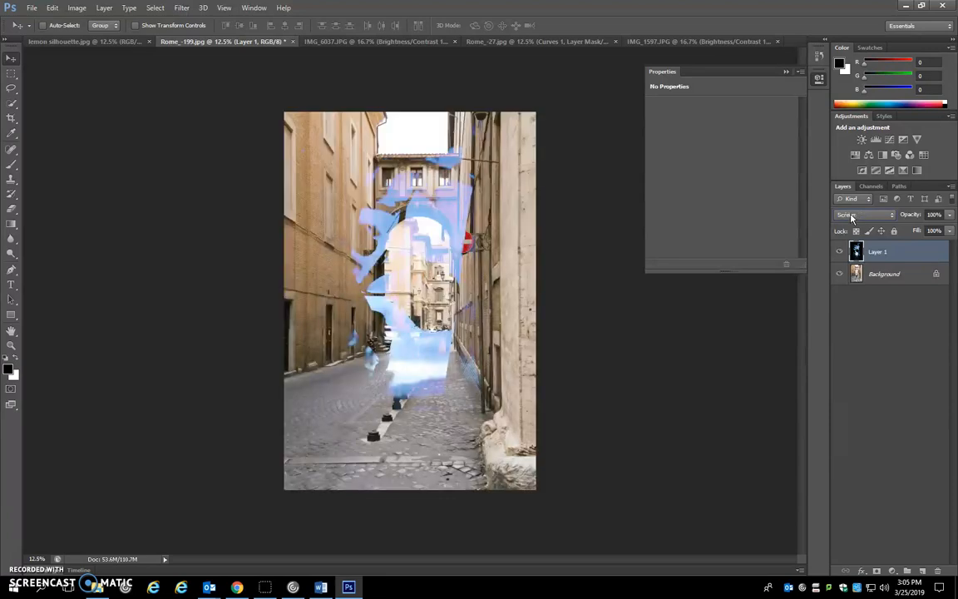
pyautogui.press('Down')
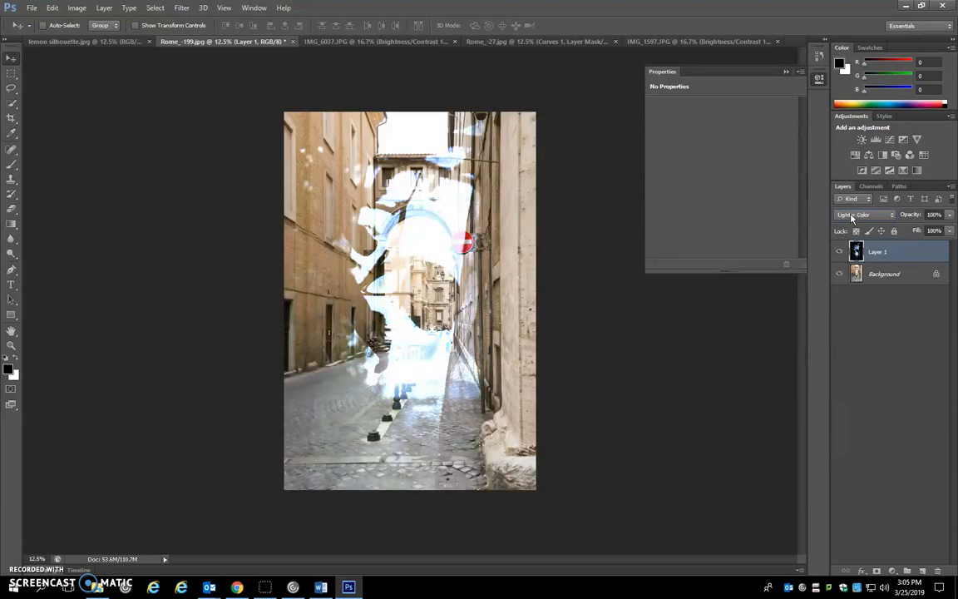
pyautogui.press('Down')
pyautogui.press('Down')
pyautogui.press('Down')
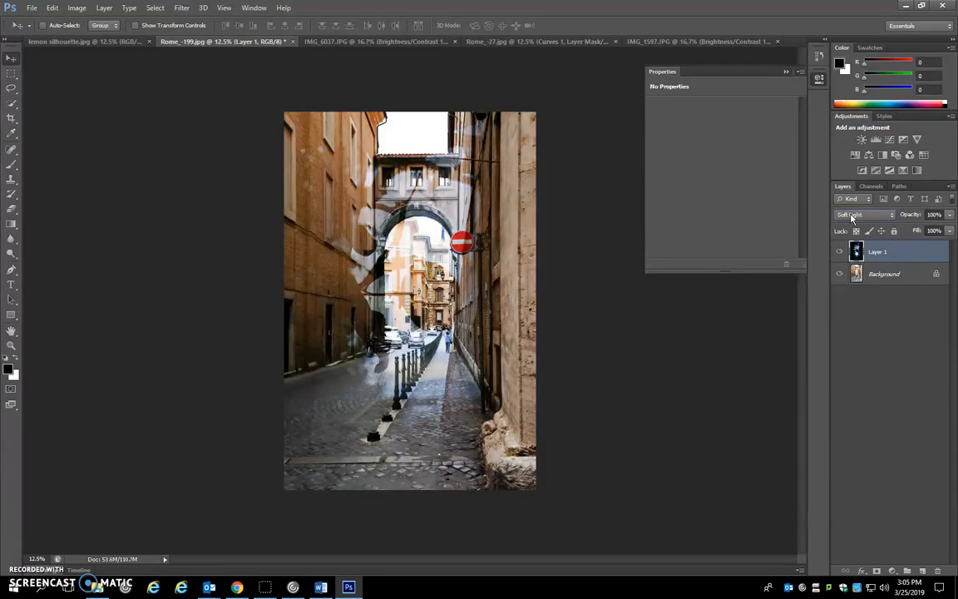
pyautogui.press('Down')
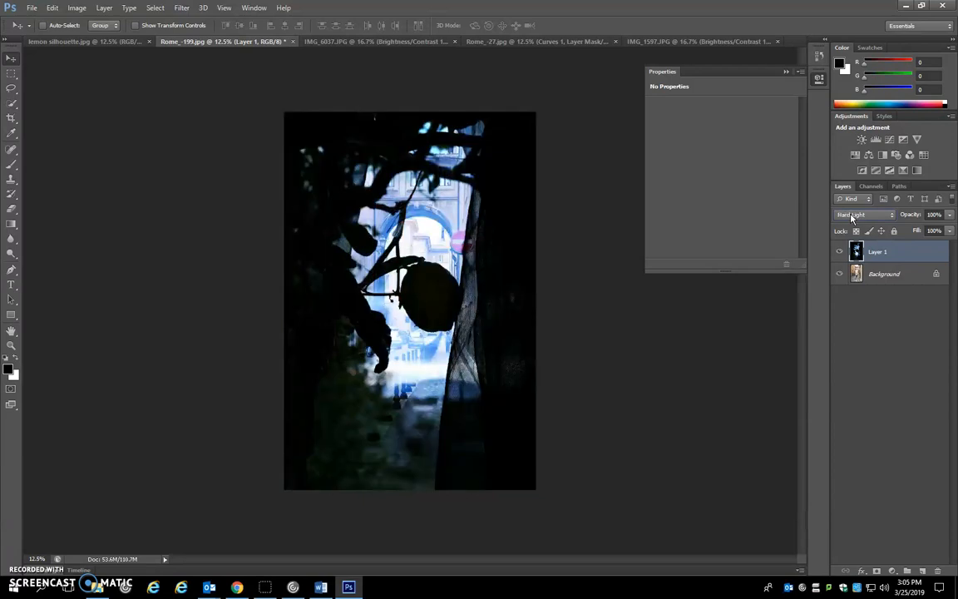
pyautogui.press('Down')
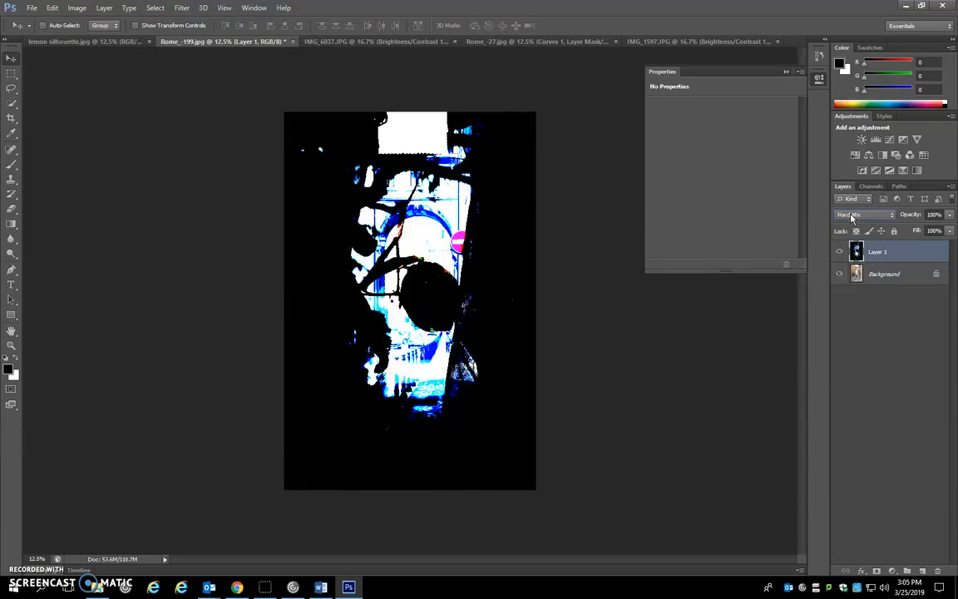
pyautogui.press('Down')
pyautogui.press('Down')
pyautogui.press('Down')
pyautogui.press('Down')
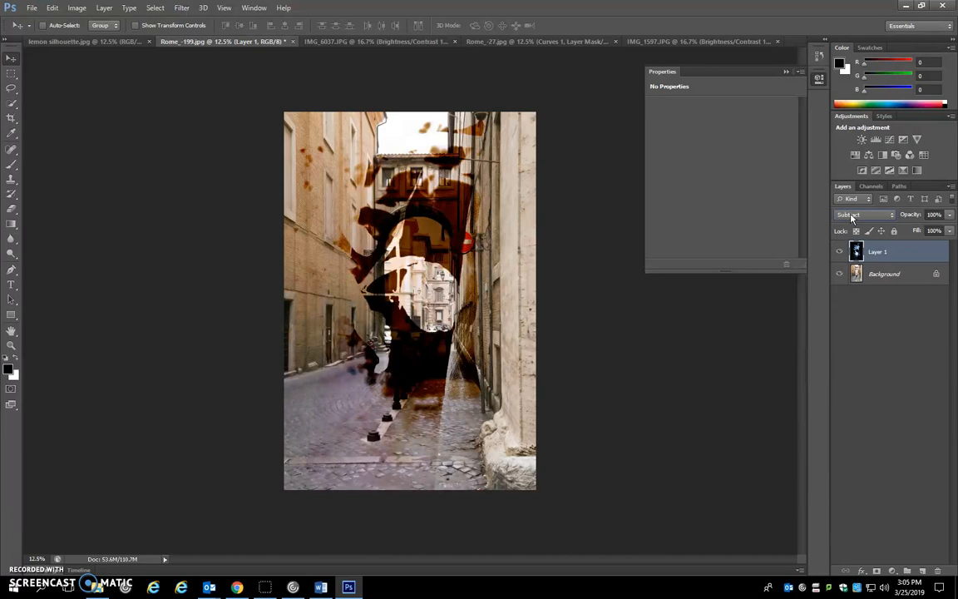
pyautogui.press('Down')
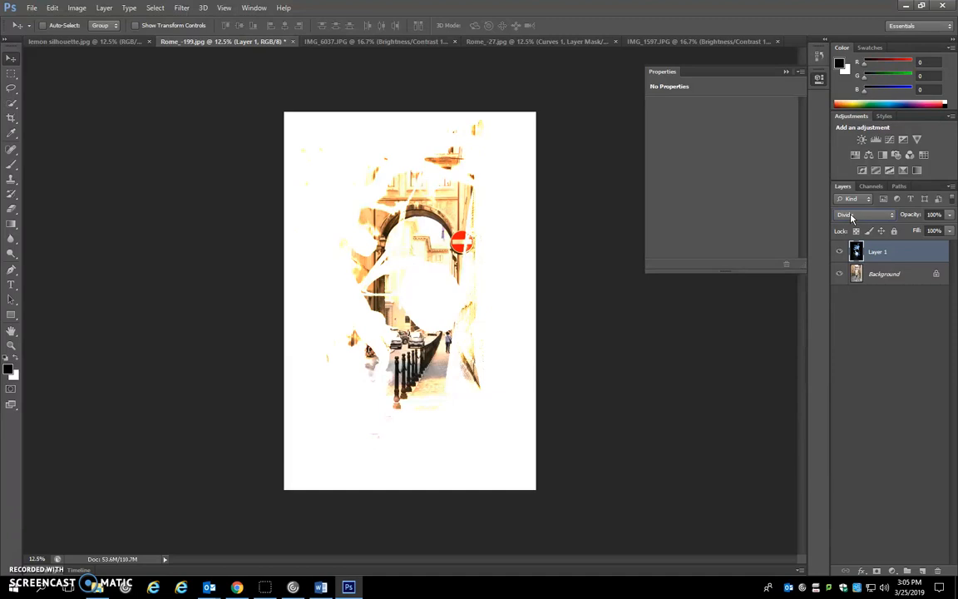
pyautogui.press('Down')
# Cycle back through the blending modes and set Layer 1 to Darker Color
pyautogui.press('Up')
pyautogui.press('Up')
pyautogui.press('Up')
pyautogui.press('Up')
pyautogui.press('Up')
pyautogui.press('Up')
pyautogui.press('Up')
pyautogui.press('Up')
pyautogui.press('Up')
pyautogui.press('Up')
pyautogui.press('Up')
pyautogui.press('Up')
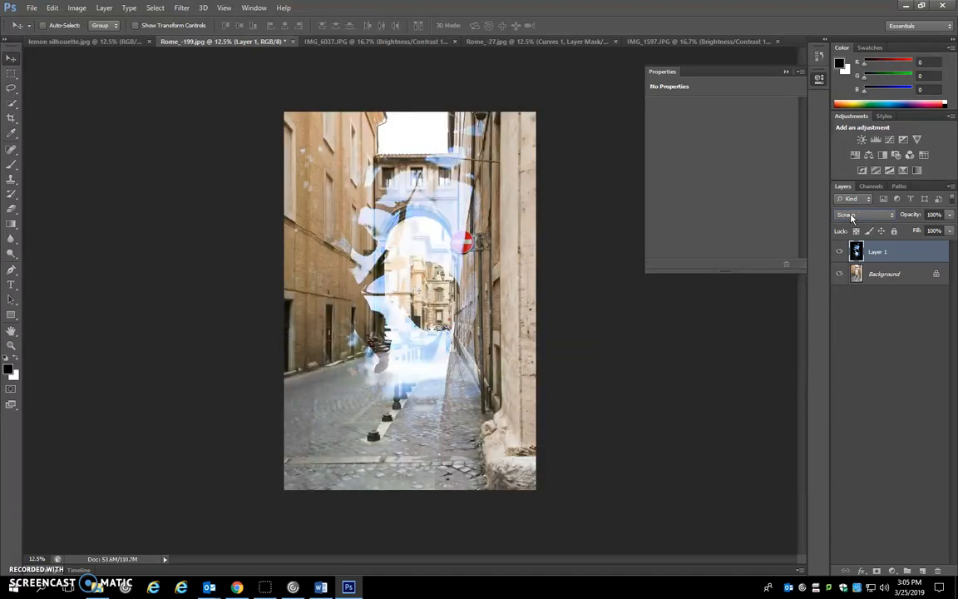
pyautogui.press('Up')
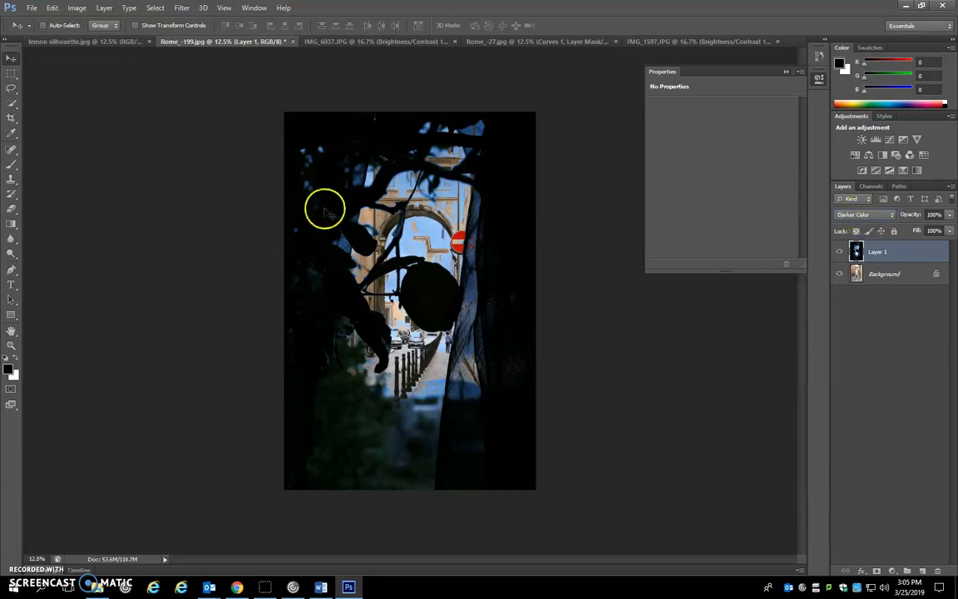
# Start saving the lemon and street composite under a new name in the man vs nature edits folder inside photo class 2
pyautogui.click(32, 8)
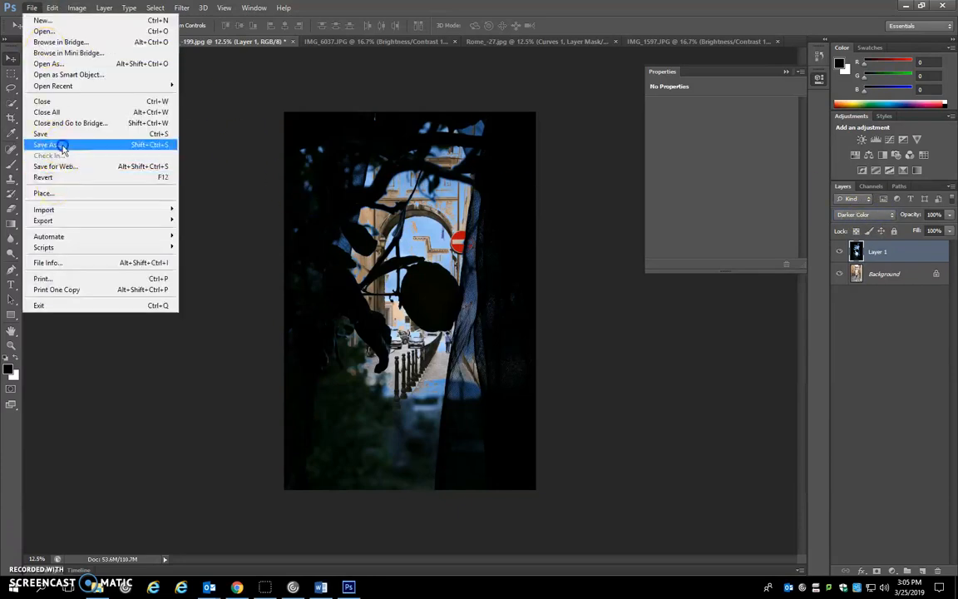
pyautogui.click(64, 145)
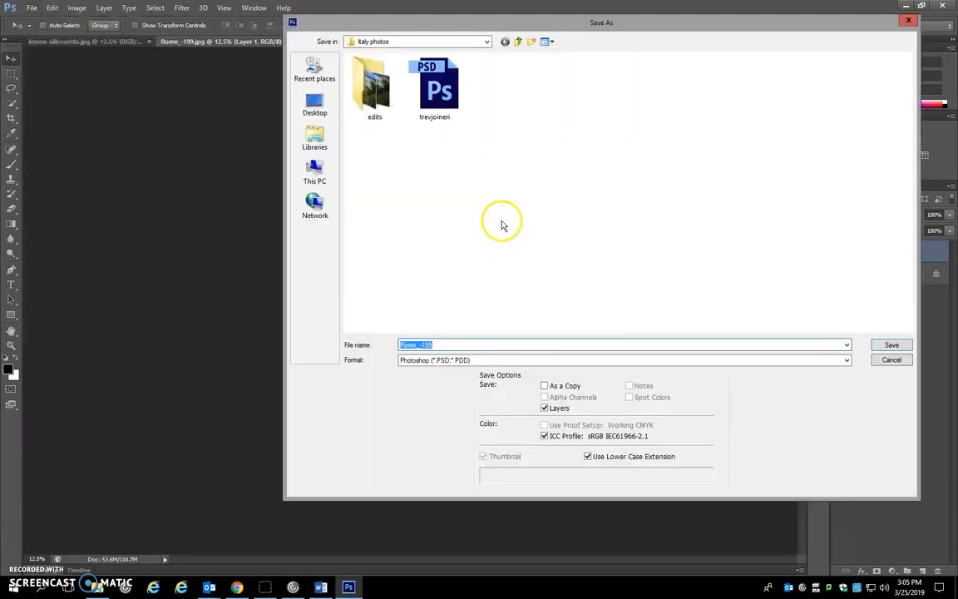
pyautogui.click(486, 42)
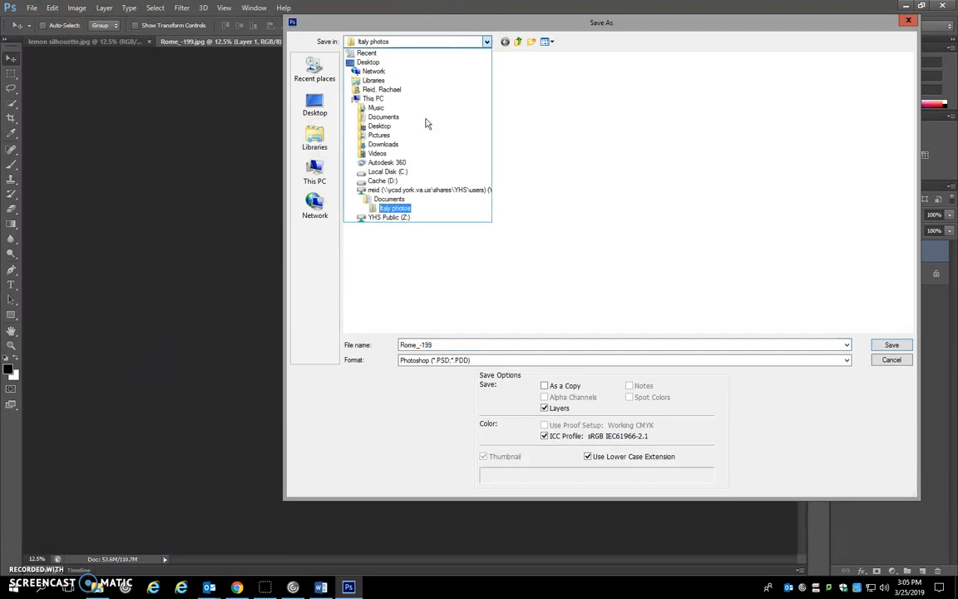
pyautogui.click(409, 191)
pyautogui.doubleClick(391, 108)
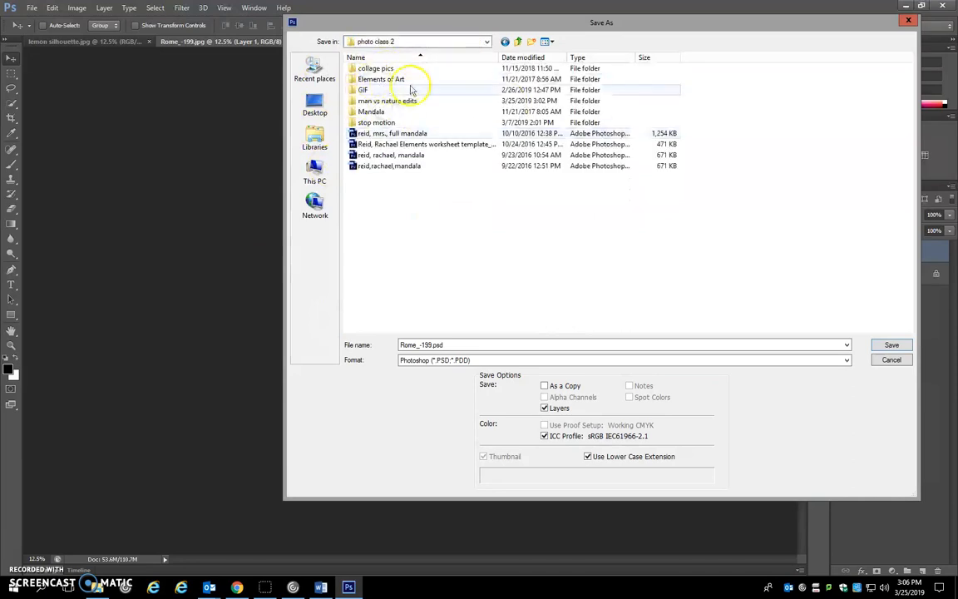
pyautogui.doubleClick(387, 100)
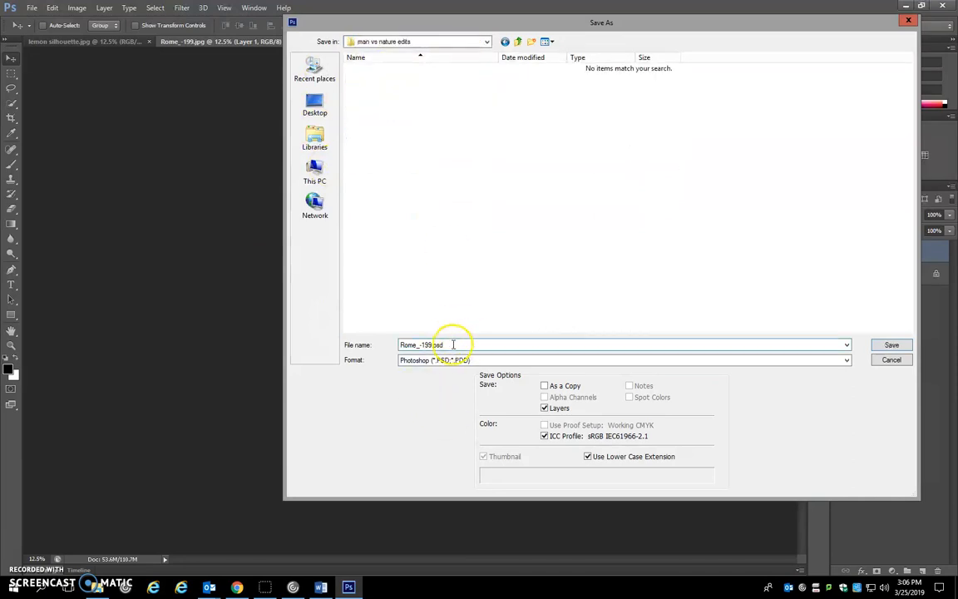
# Choose the JPEG format for the copy and change its file name to Rome_-1988.jpg
pyautogui.click(445, 359)
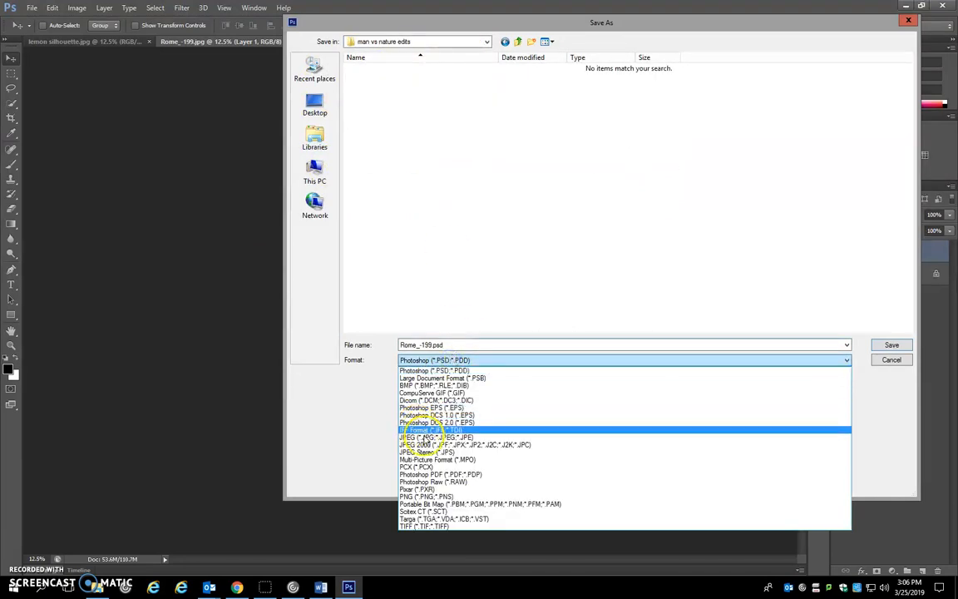
pyautogui.click(424, 438)
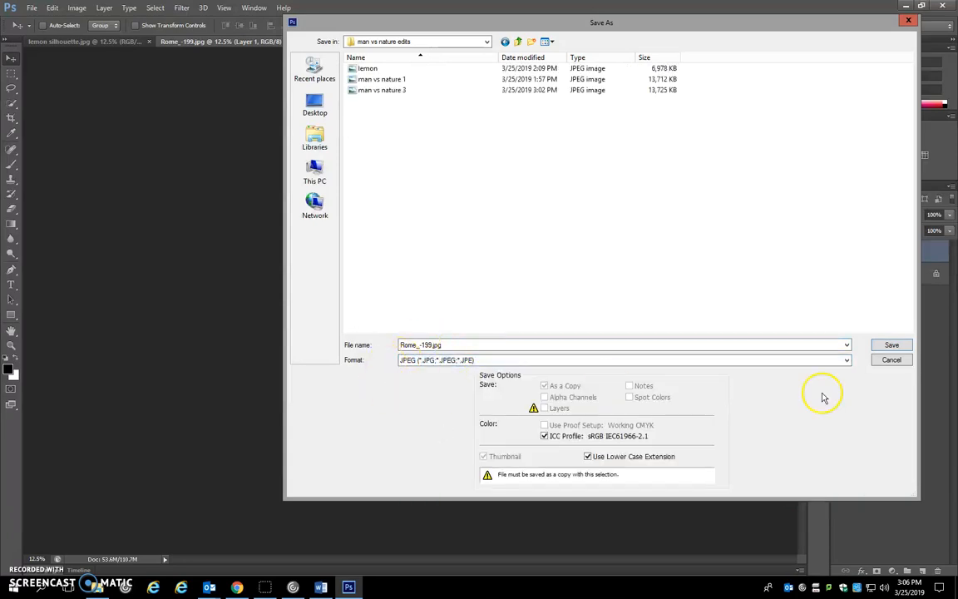
pyautogui.doubleClick(424, 344)
pyautogui.click(427, 344)
pyautogui.moveTo(428, 345); pyautogui.dragTo(434, 344)
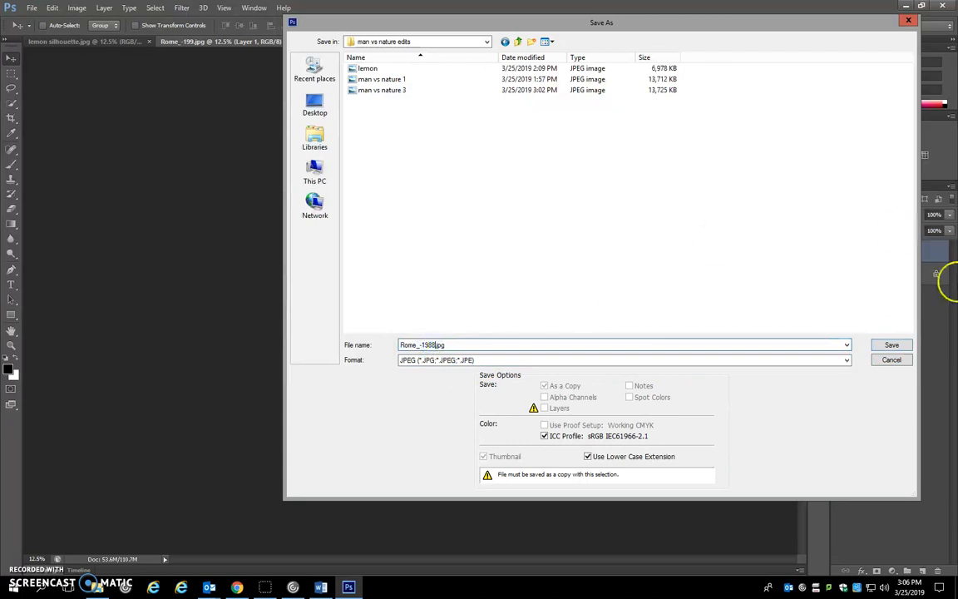
# Save the JPEG copy at maximum quality 12 and close Rome_-199.jpg and lemon silhouette.jpg without saving their changes
pyautogui.click(890, 347)
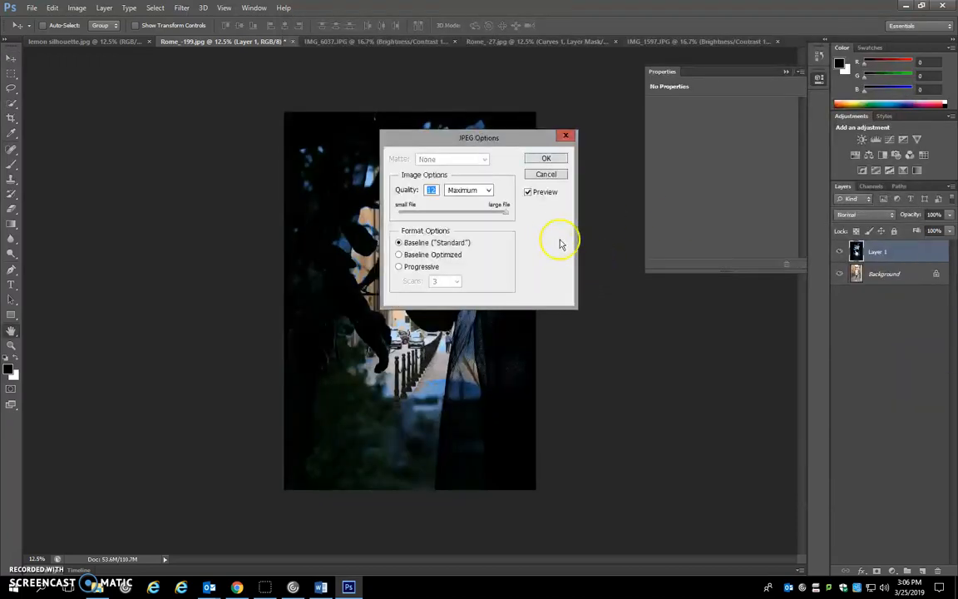
pyautogui.click(546, 159)
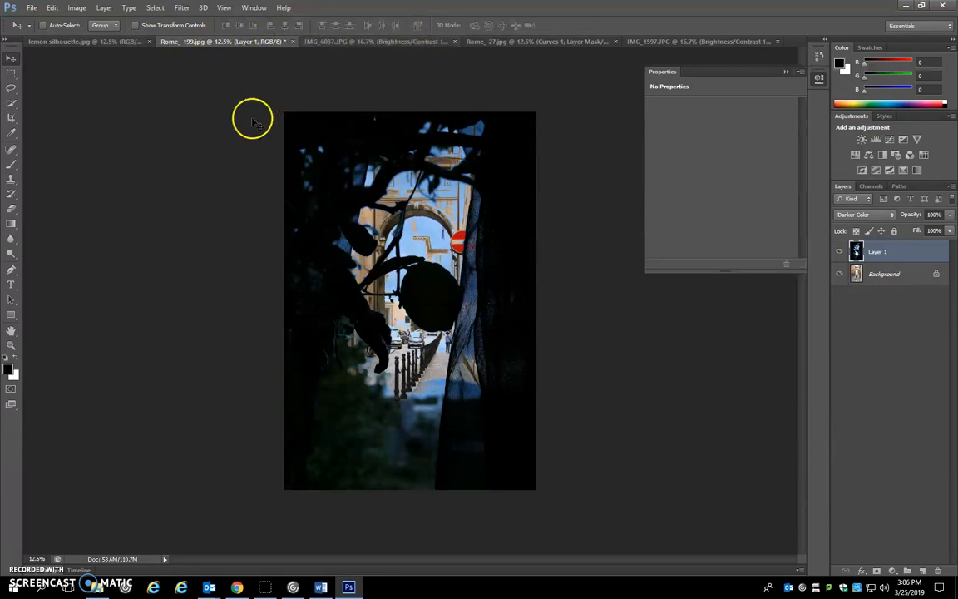
pyautogui.click(292, 42)
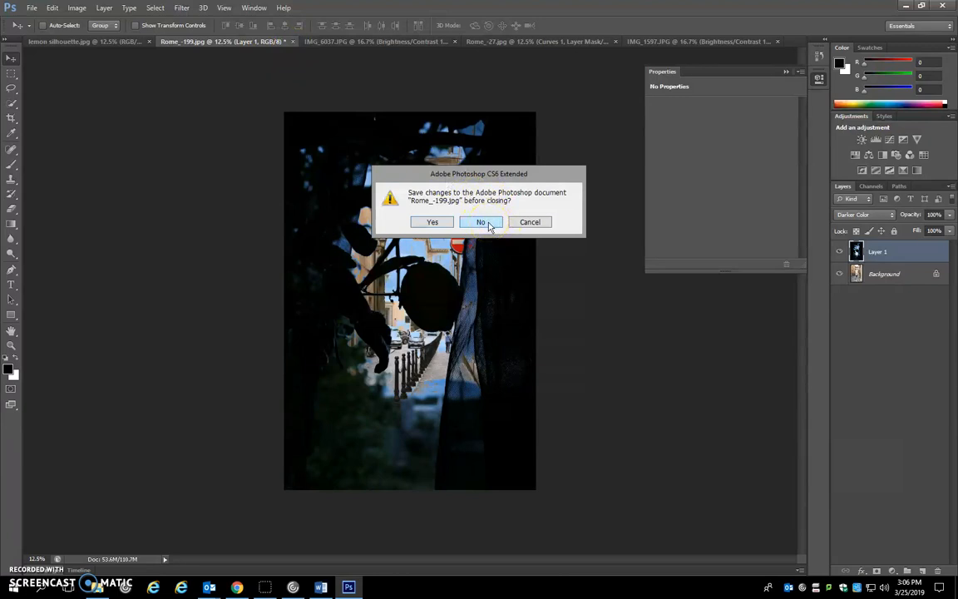
pyautogui.click(488, 225)
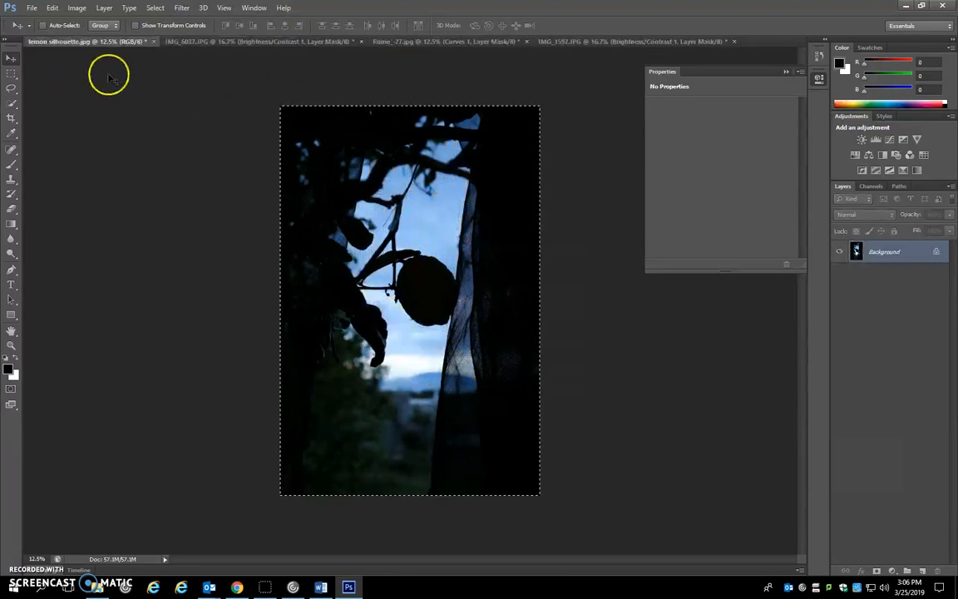
pyautogui.click(154, 41)
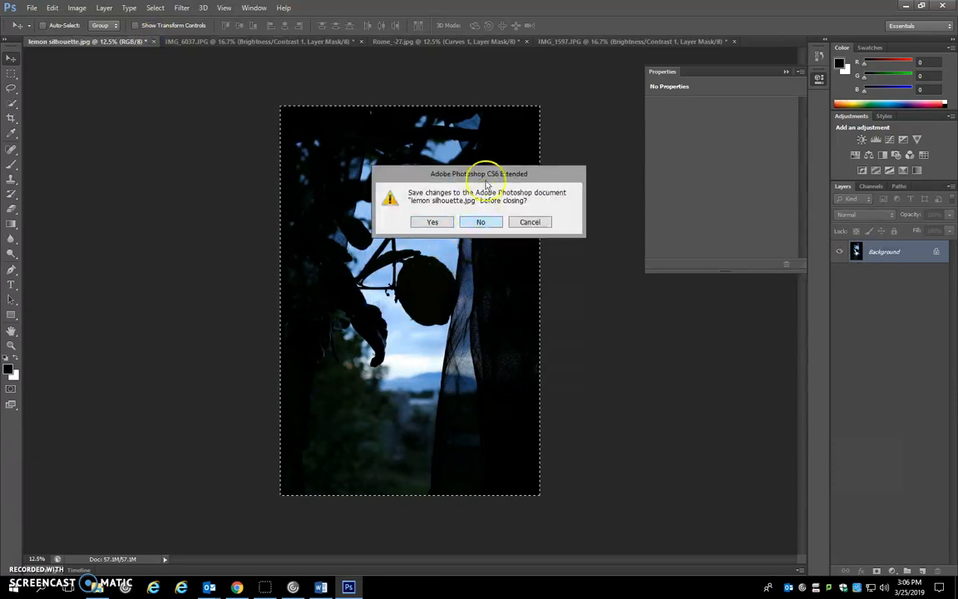
pyautogui.click(488, 223)
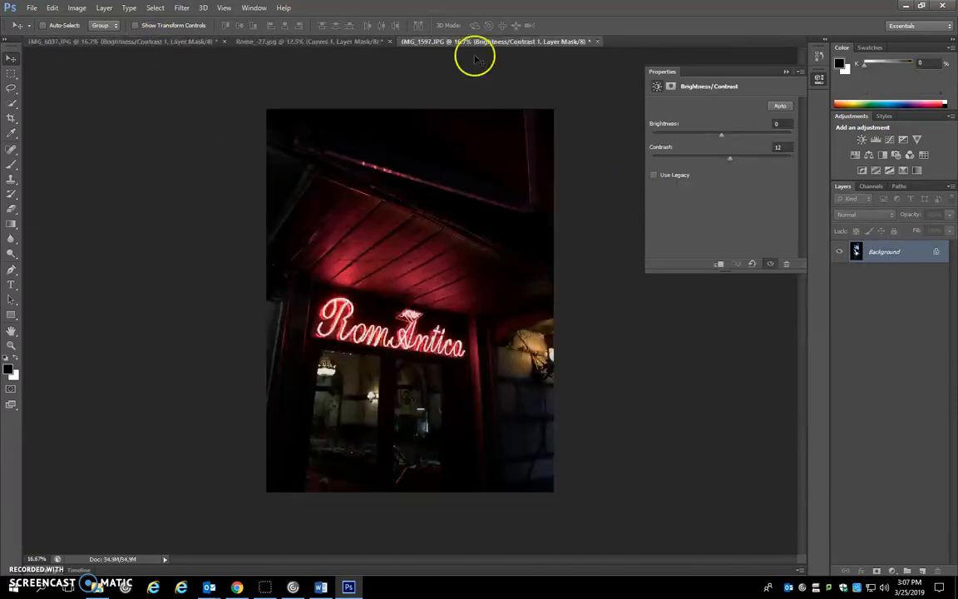
# Review the river sunset, orange building and neon sign photos, checking the effect of their adjustment layers
pyautogui.click(124, 42)
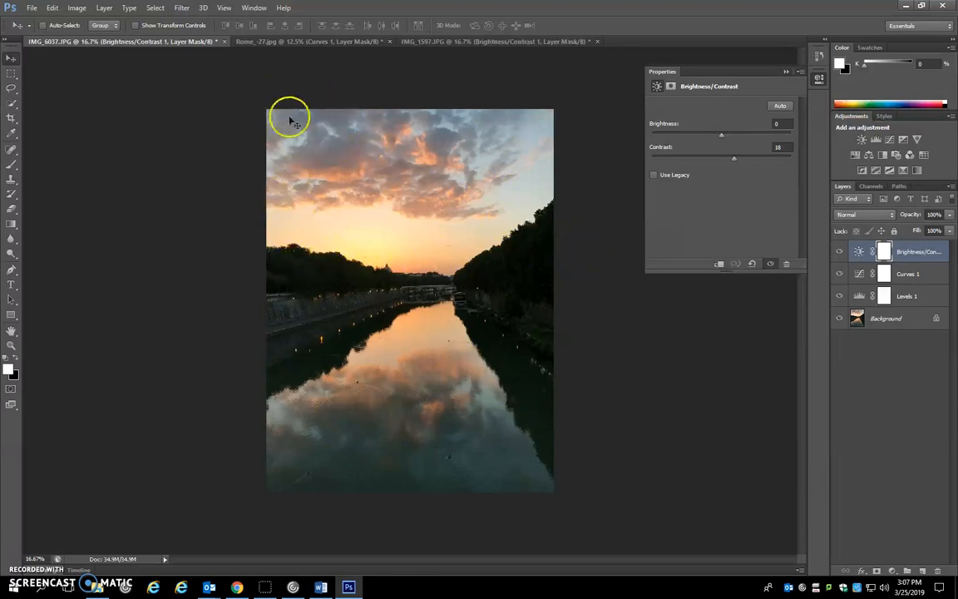
pyautogui.click(263, 41)
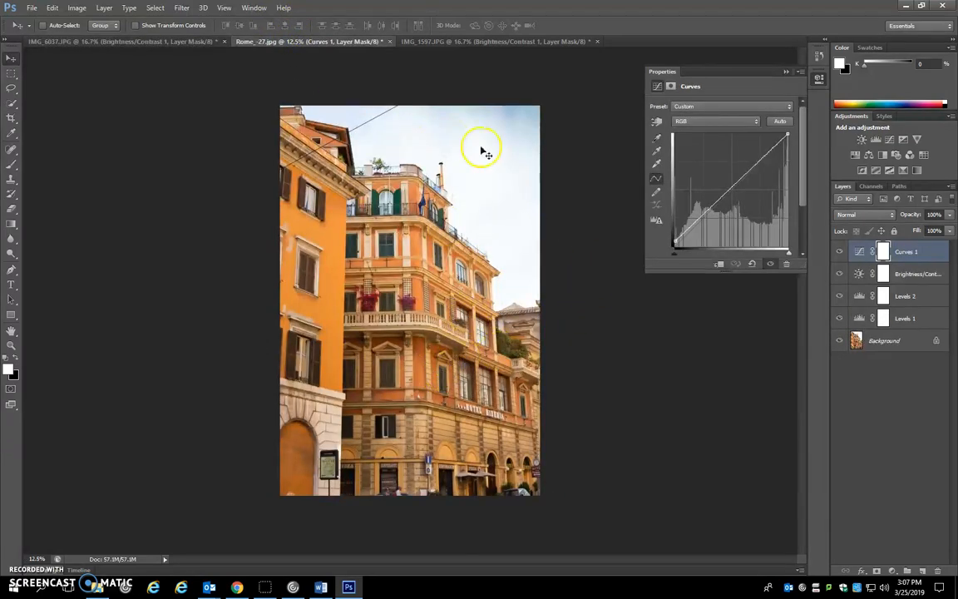
pyautogui.click(505, 42)
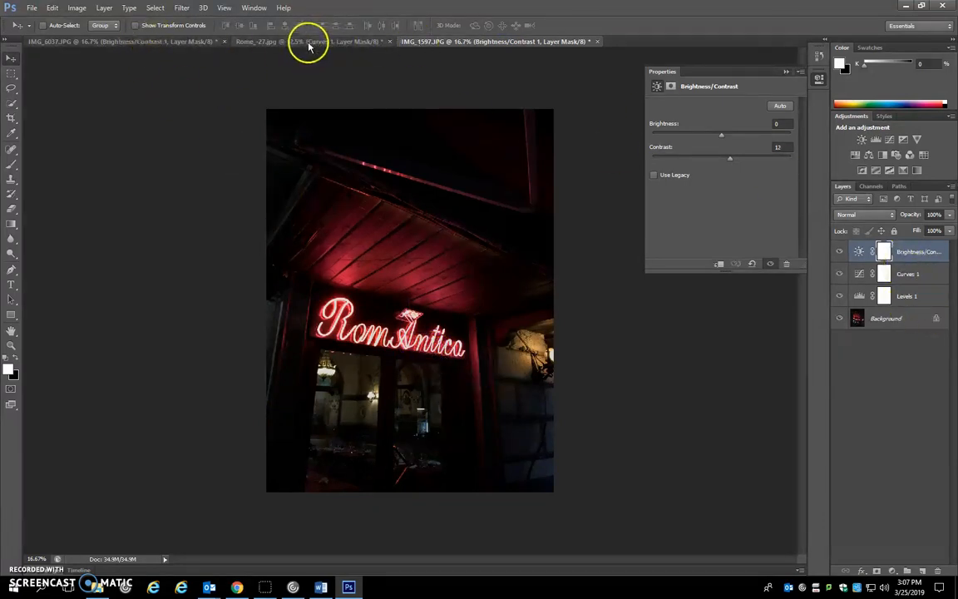
pyautogui.moveTo(840, 251); pyautogui.dragTo(845, 301)
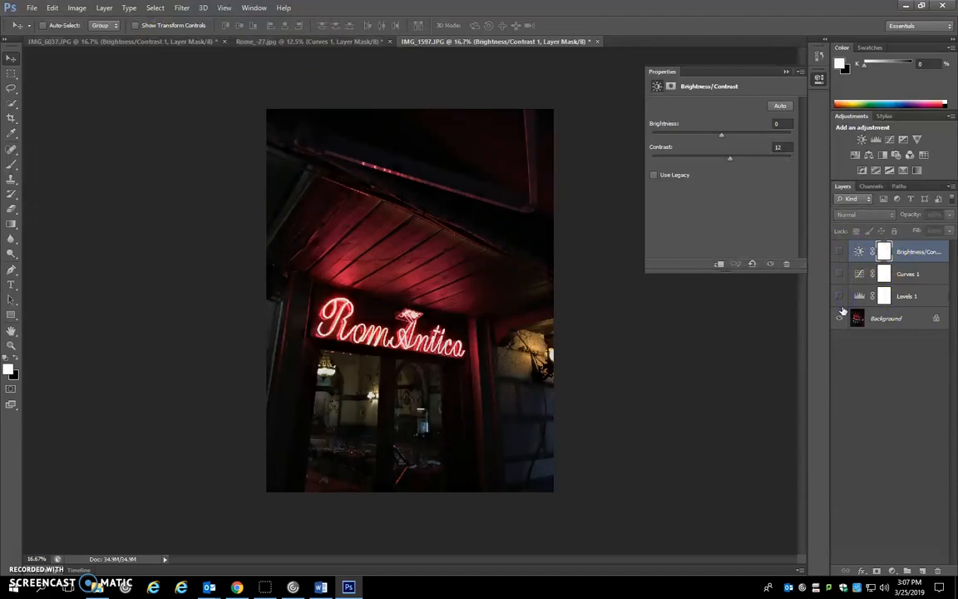
pyautogui.click(310, 42)
pyautogui.moveTo(840, 256)
pyautogui.mouseDown()
pyautogui.moveTo(840, 320)
pyautogui.moveTo(841, 251)
pyautogui.mouseUp()
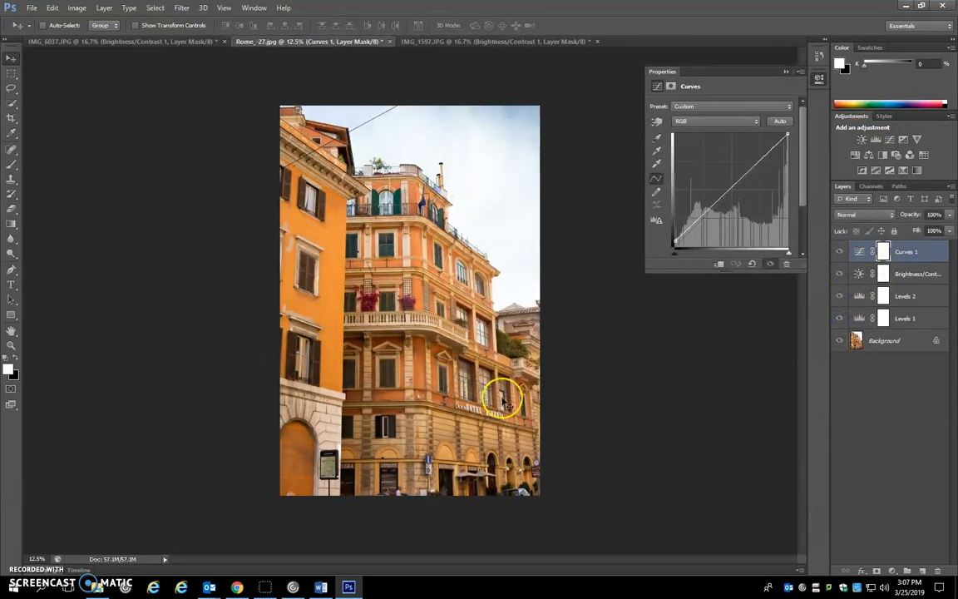
# Merge the visible layers in the river sunset photo IMG_6037.JPG and in the building photo Rome_-27.jpg
pyautogui.click(117, 41)
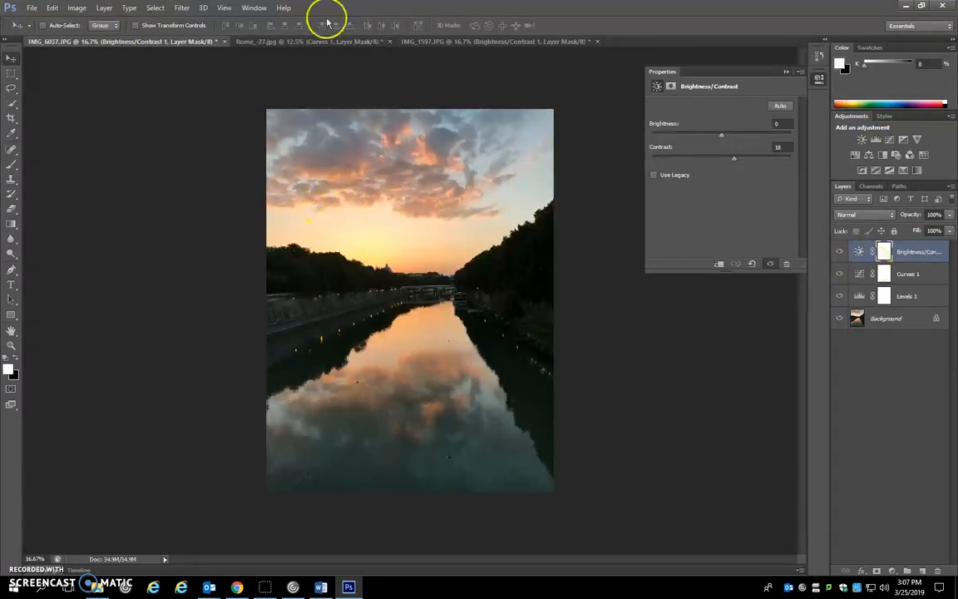
pyautogui.rightClick(929, 254)
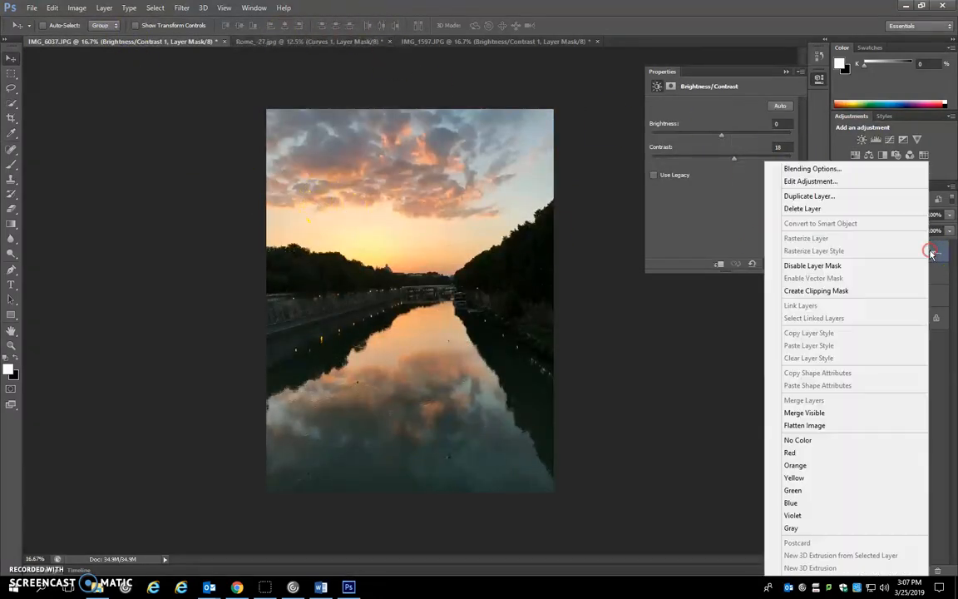
pyautogui.click(827, 413)
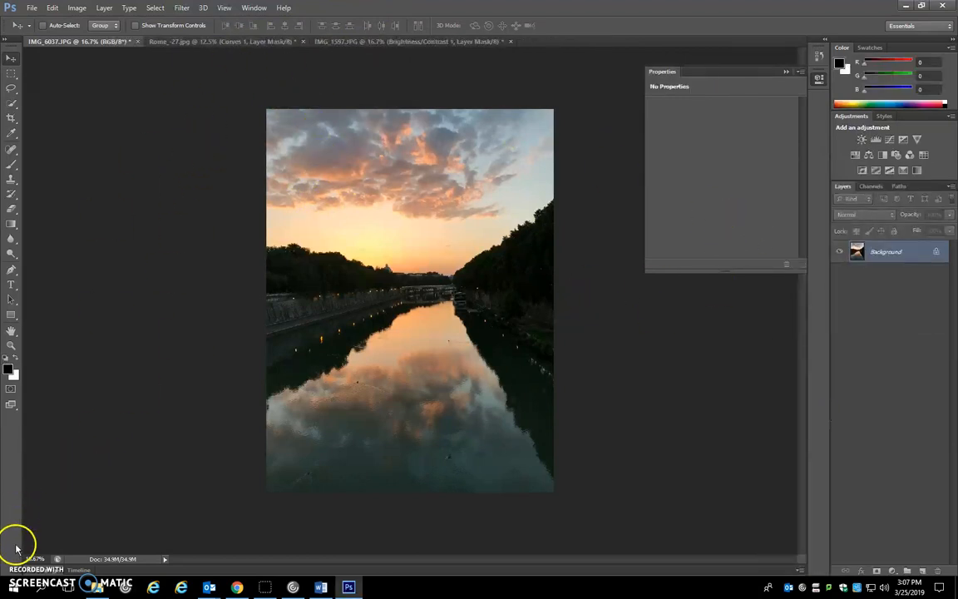
pyautogui.rightClick(916, 247)
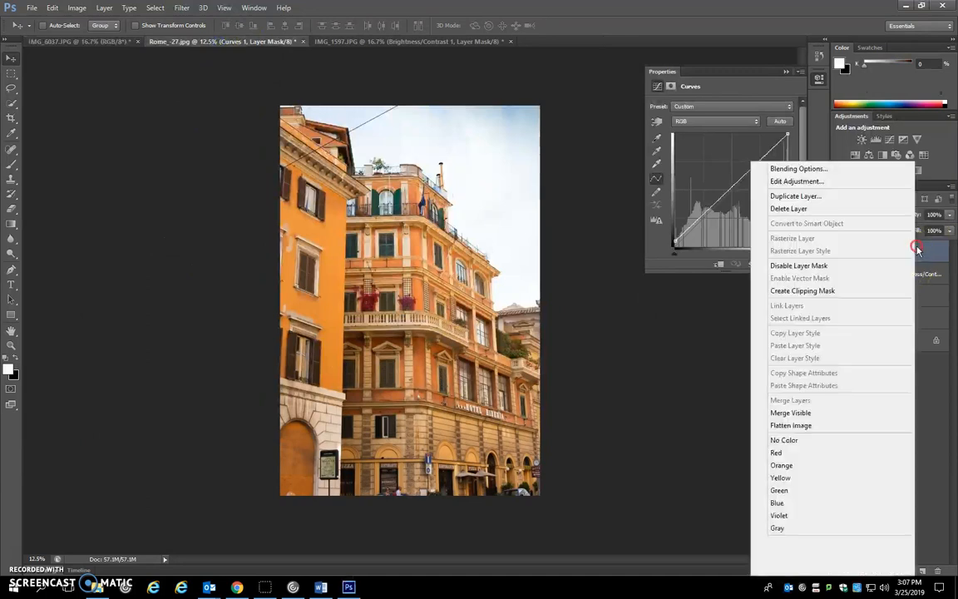
pyautogui.click(814, 407)
pyautogui.click(818, 413)
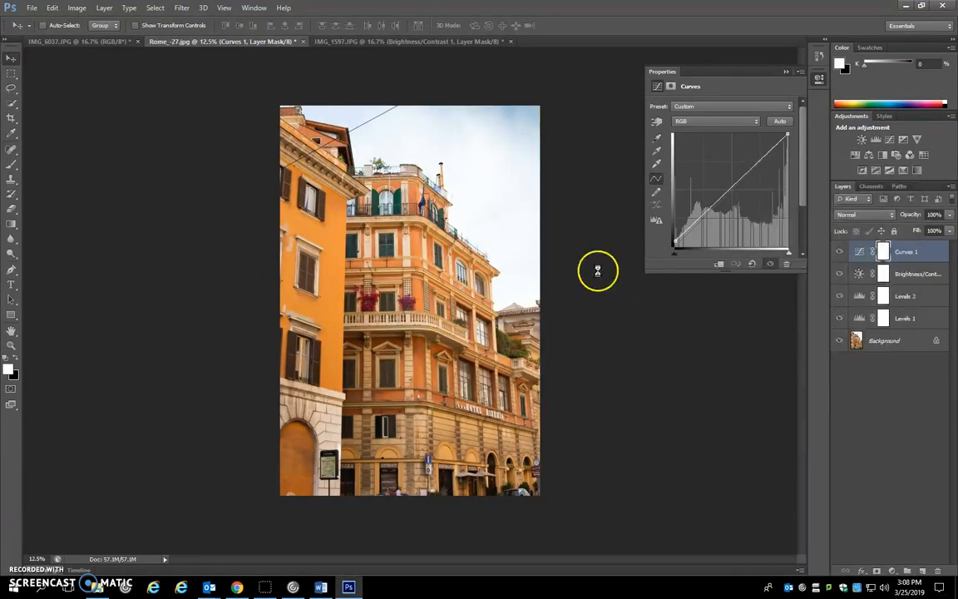
# Merge the visible layers of the neon sign photo IMG_1597.JPG and copy the whole image
pyautogui.click(389, 43)
pyautogui.click(919, 273)
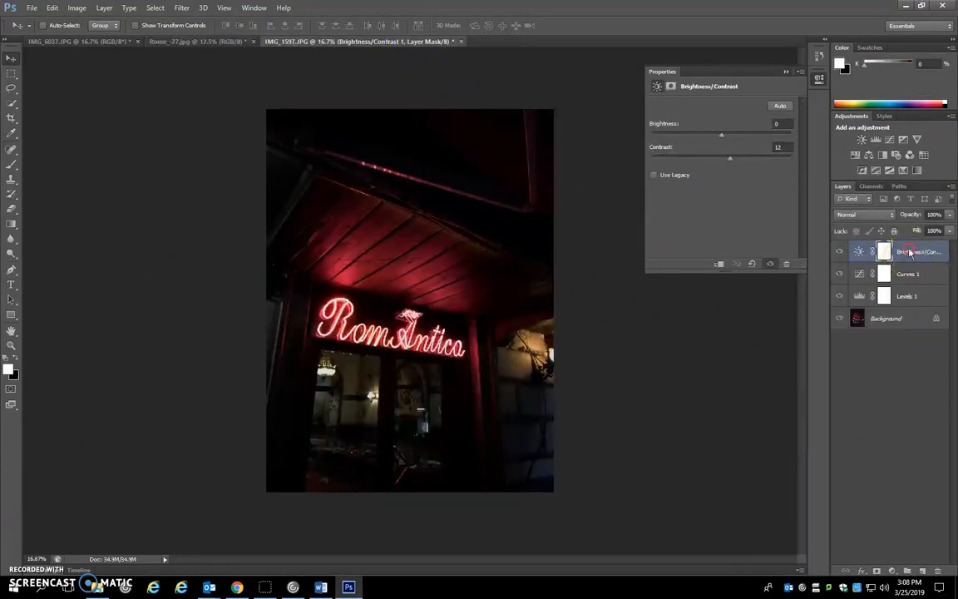
pyautogui.rightClick(911, 274)
pyautogui.click(794, 413)
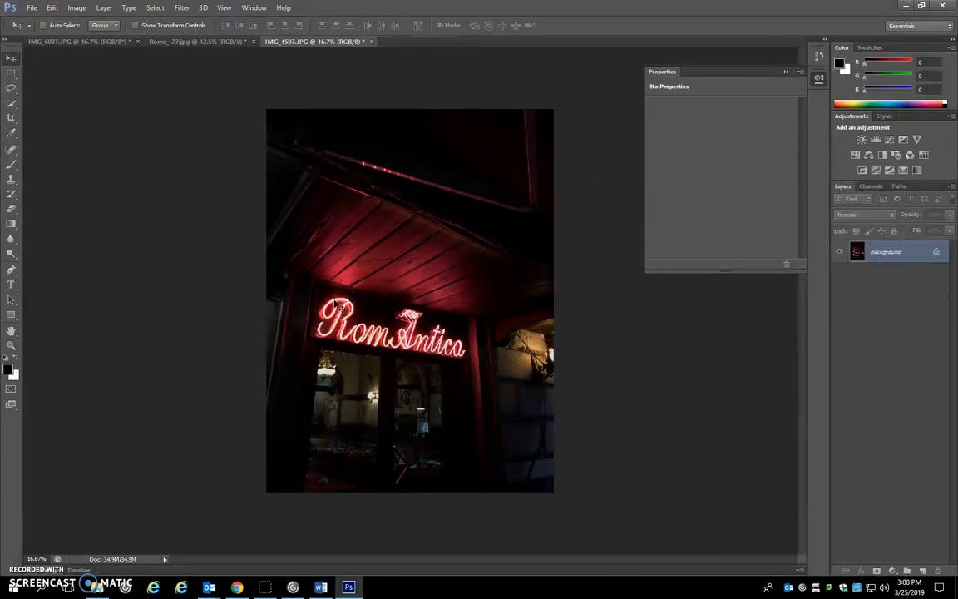
# Paste the neon sign image as a new layer over the river sunset in IMG_6037.JPG, accepting the color conversion
pyautogui.click(58, 40)
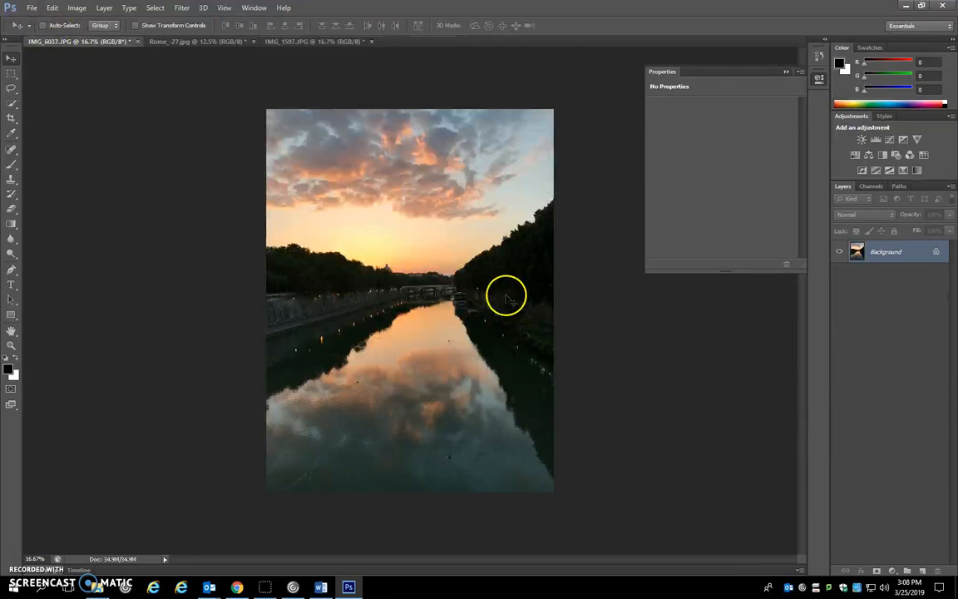
pyautogui.hotkey('ctrl', 'v')
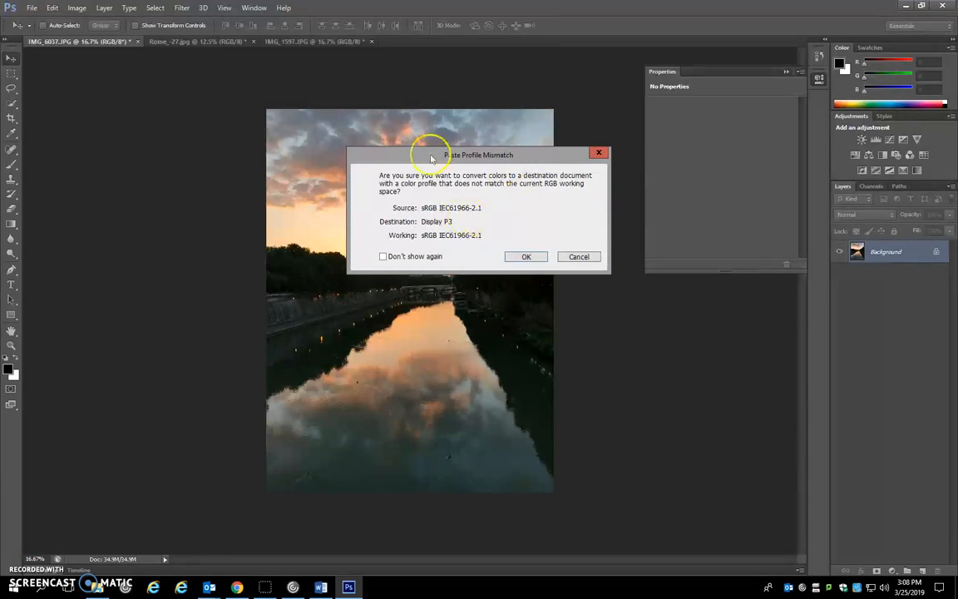
pyautogui.click(526, 257)
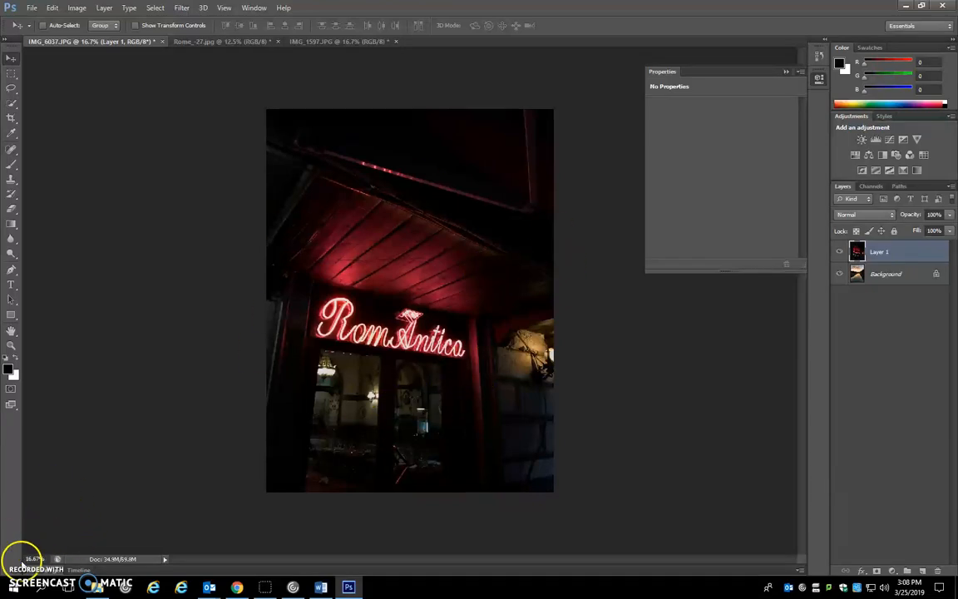
# Try out blending modes on the neon sign layer, from Multiply through Lighten and Screen to Lighter Color
pyautogui.click(868, 216)
pyautogui.click(870, 216)
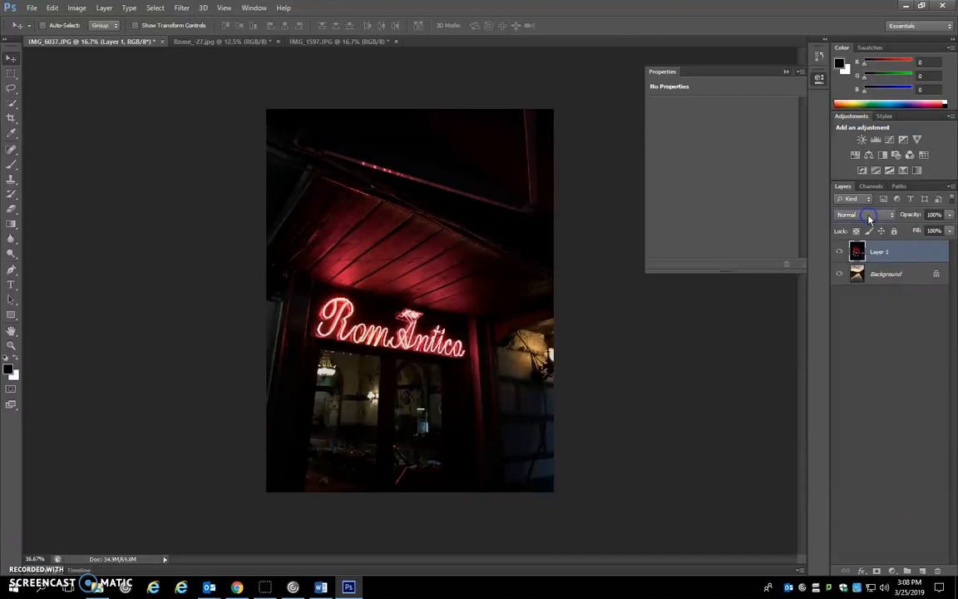
pyautogui.scroll(-1, 869, 219)
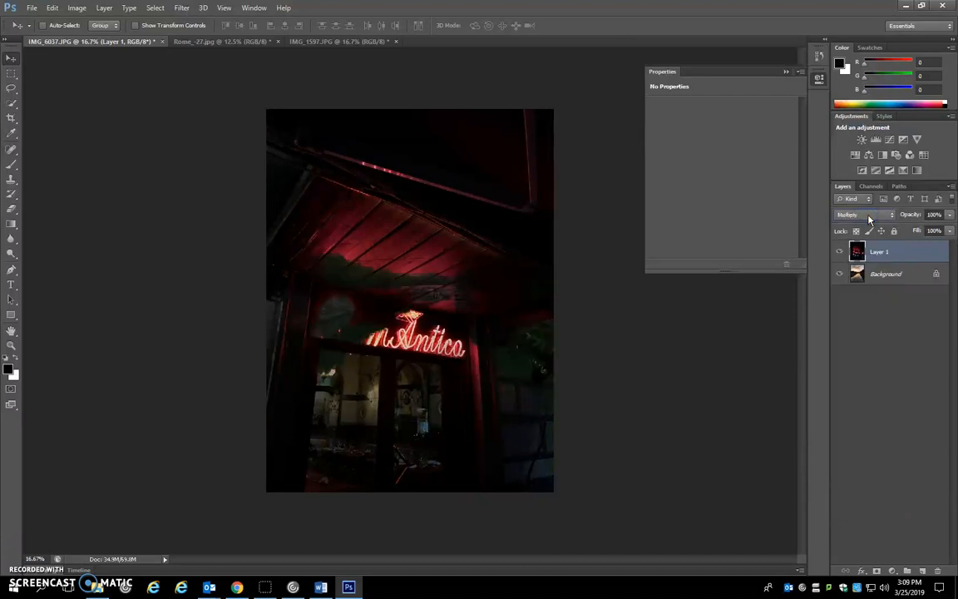
pyautogui.scroll(-1, 869, 219)
pyautogui.scroll(-2, 869, 218)
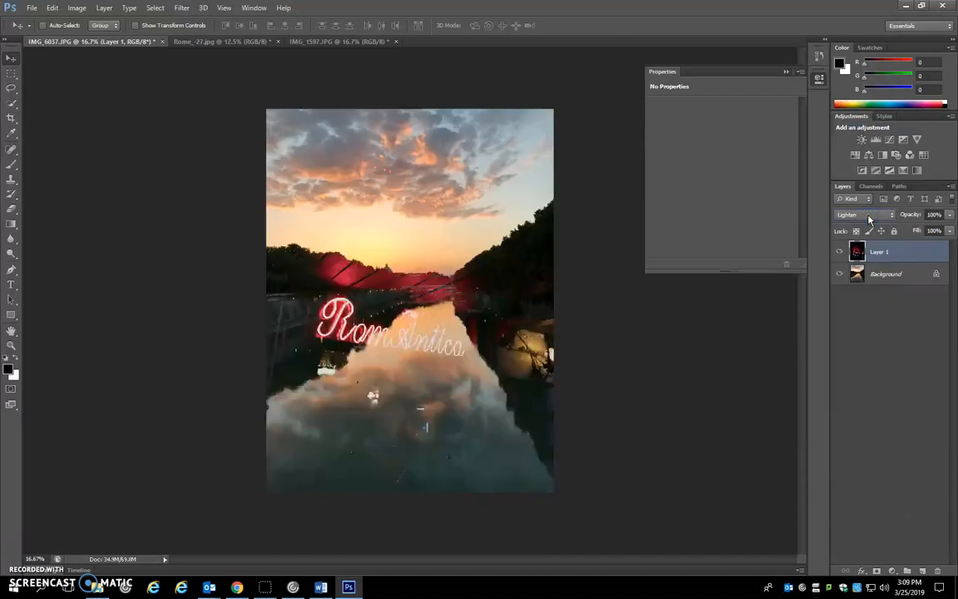
pyautogui.scroll(-1, 869, 219)
pyautogui.scroll(1, 869, 220)
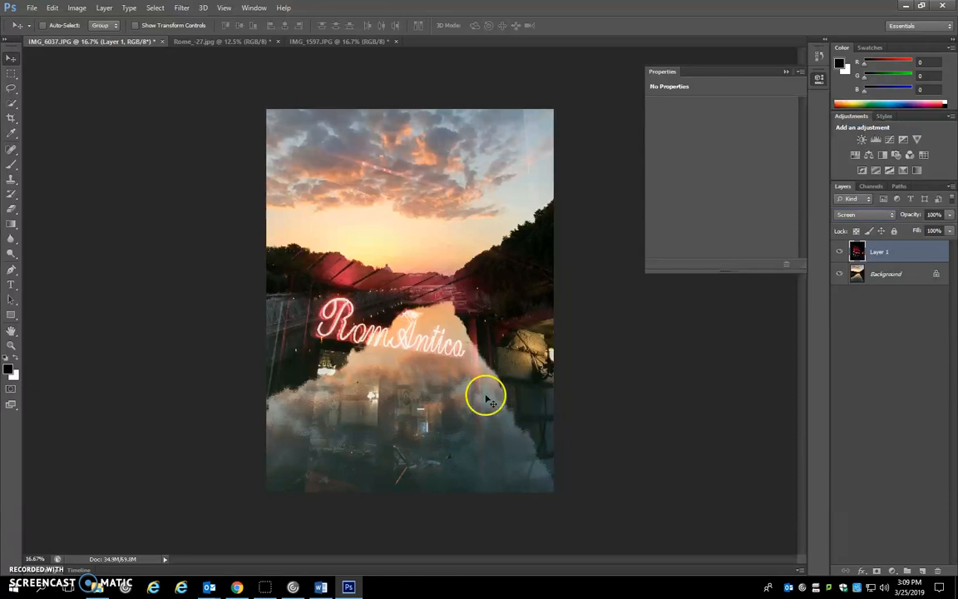
pyautogui.press('Down')
pyautogui.press('Down')
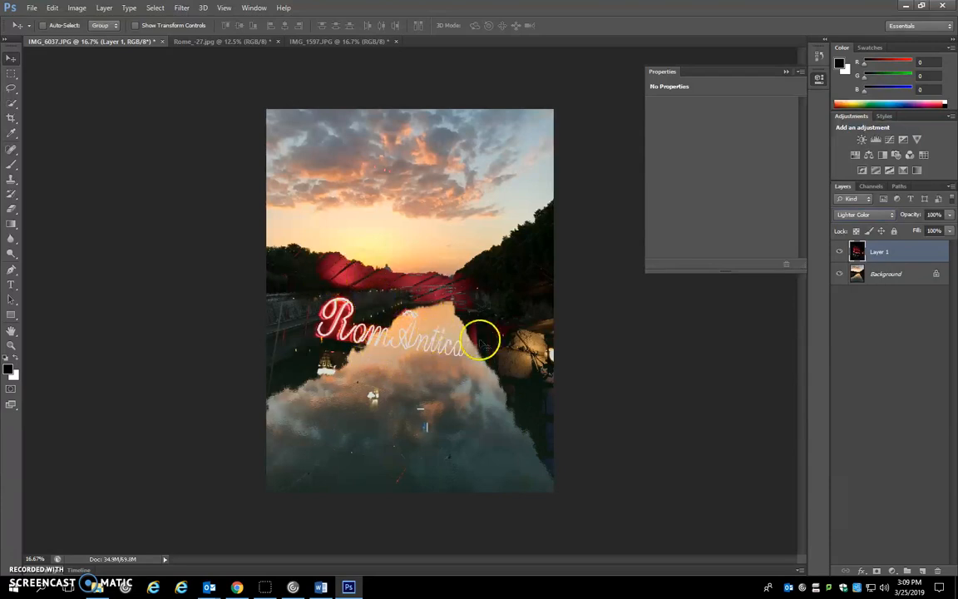
# Continue trying blending modes on the neon sign layer, from Overlay through Hard Light and Pin Light to Exclusion
pyautogui.press('Down')
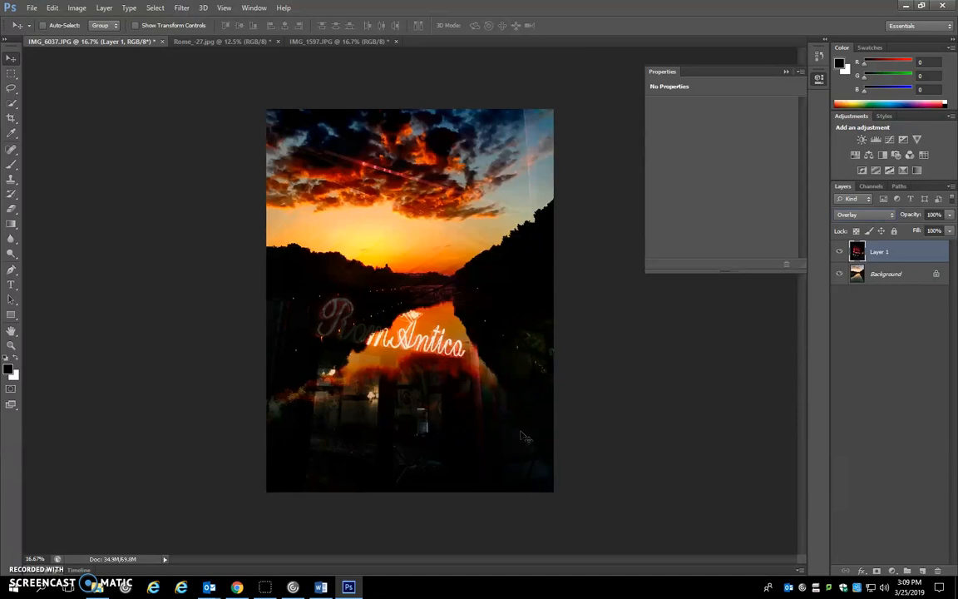
pyautogui.press('Down')
pyautogui.press('Down')
pyautogui.press('Down')
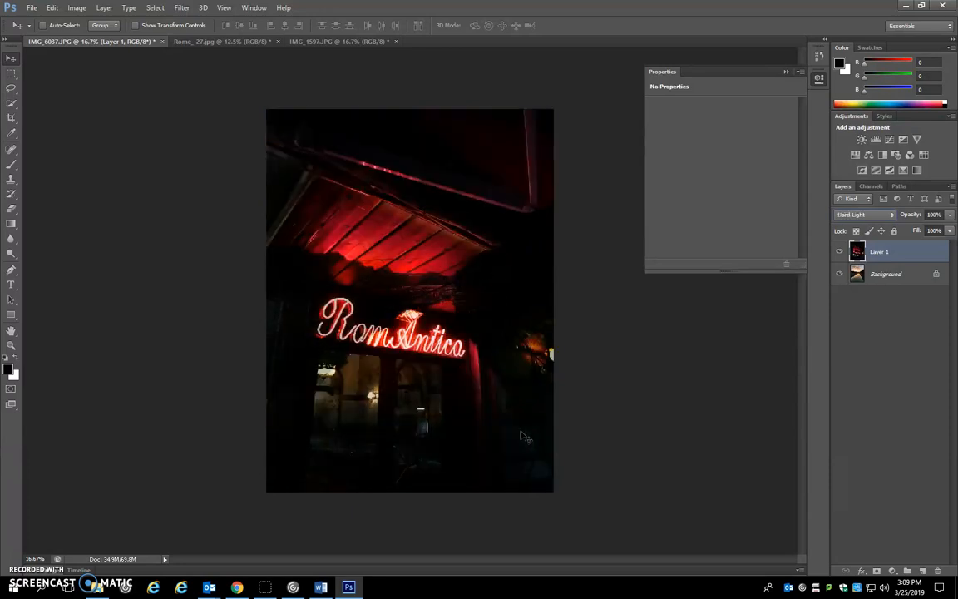
pyautogui.press('Down')
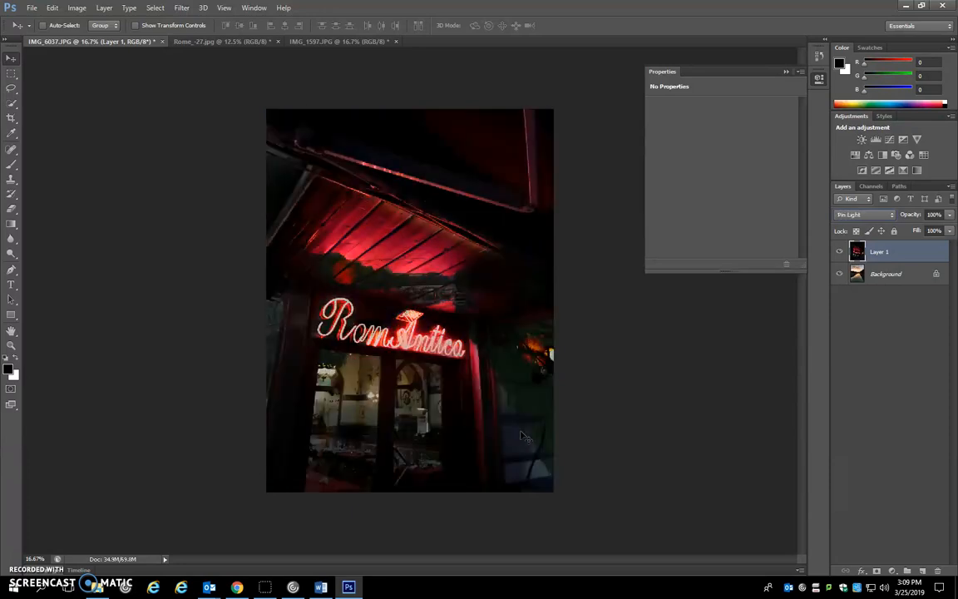
pyautogui.press('Down')
pyautogui.press('Down')
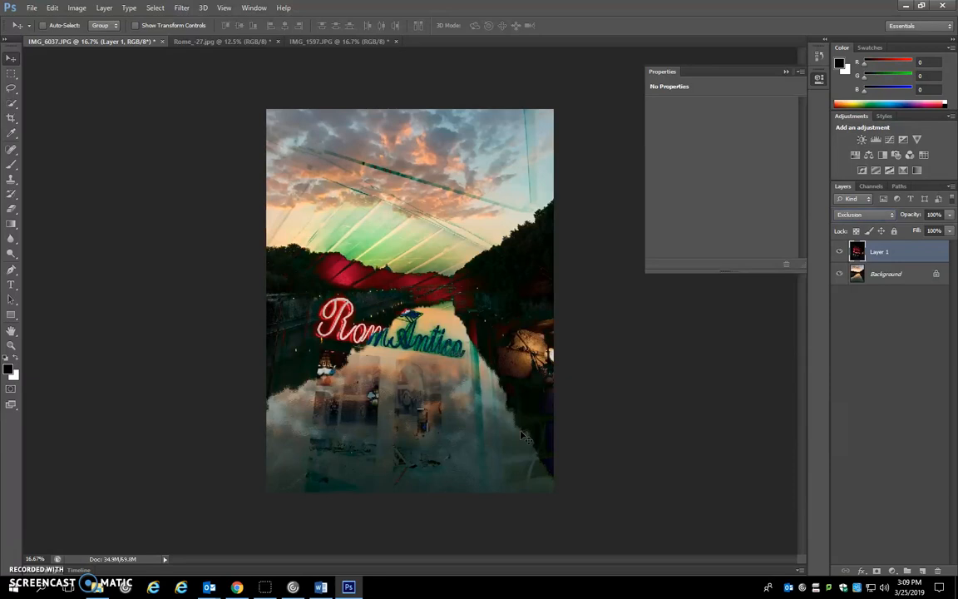
# Compare the neighbouring modes, including Subtract, and set the neon sign layer to Exclusion
pyautogui.press('Up')
pyautogui.press('Down')
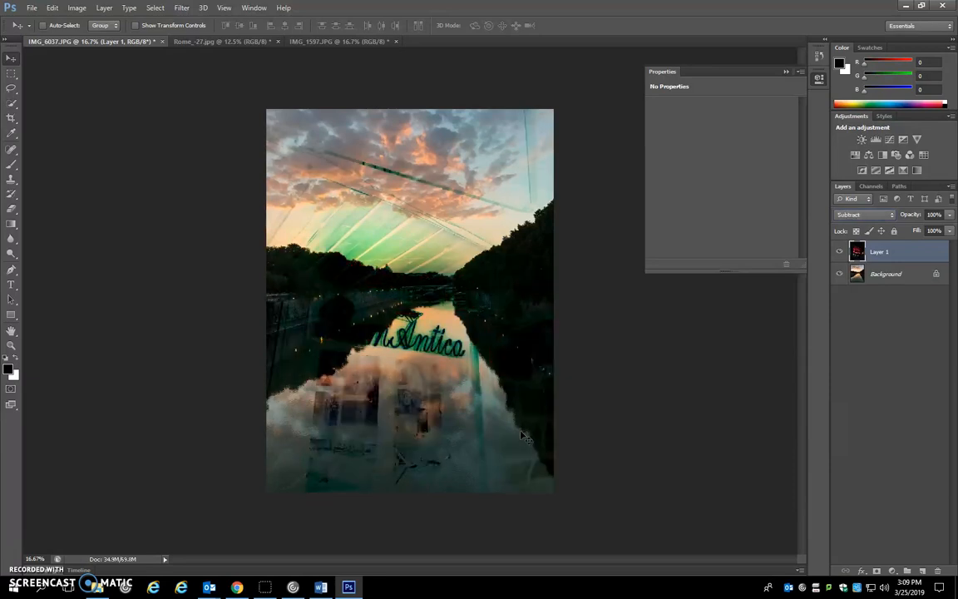
pyautogui.press('Up')
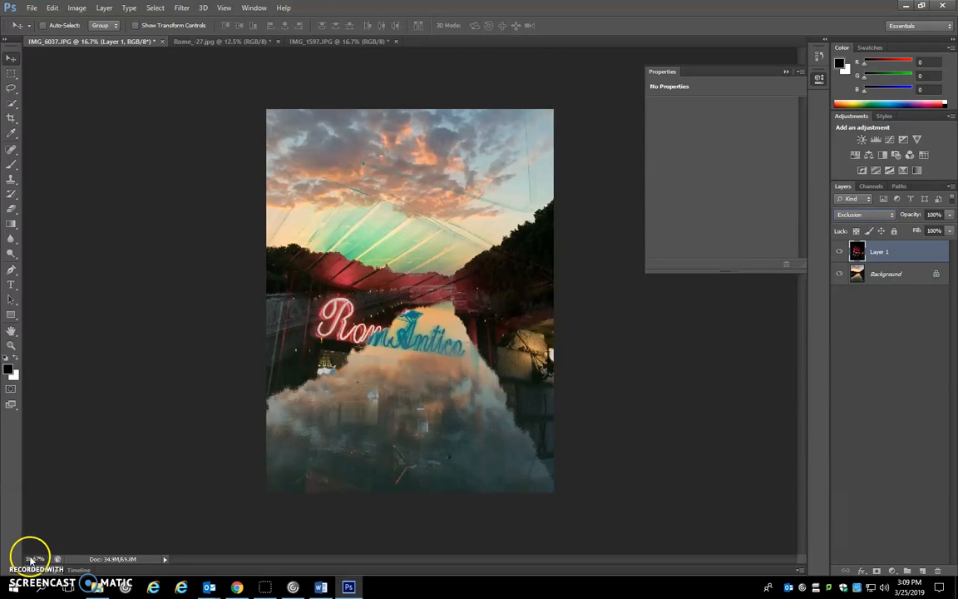
# Hide the neon sign layer and paste the orange building photo from Rome_-27.jpg as a new layer in IMG_6037.JPG, accepting the color conversion
pyautogui.click(840, 252)
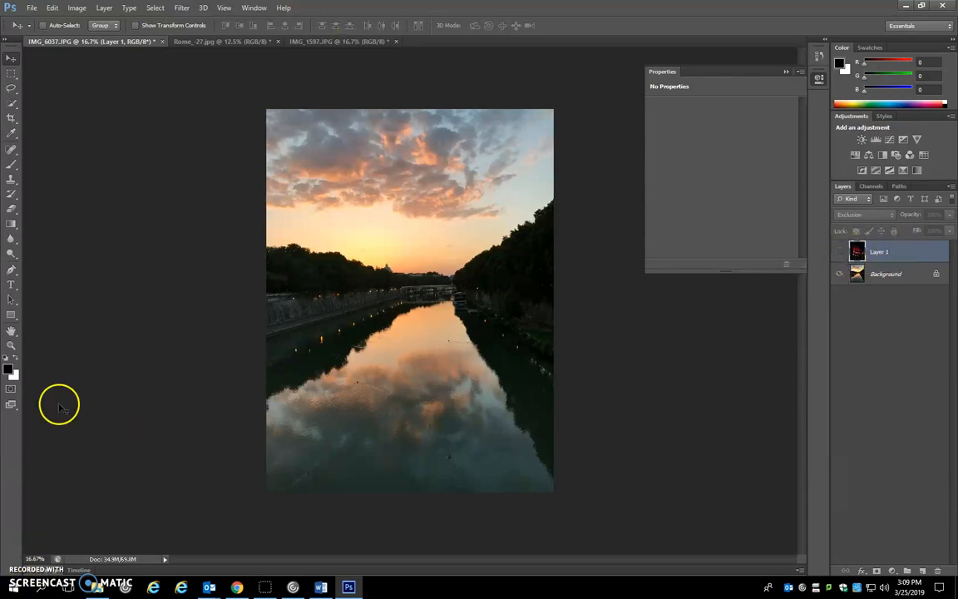
pyautogui.click(310, 43)
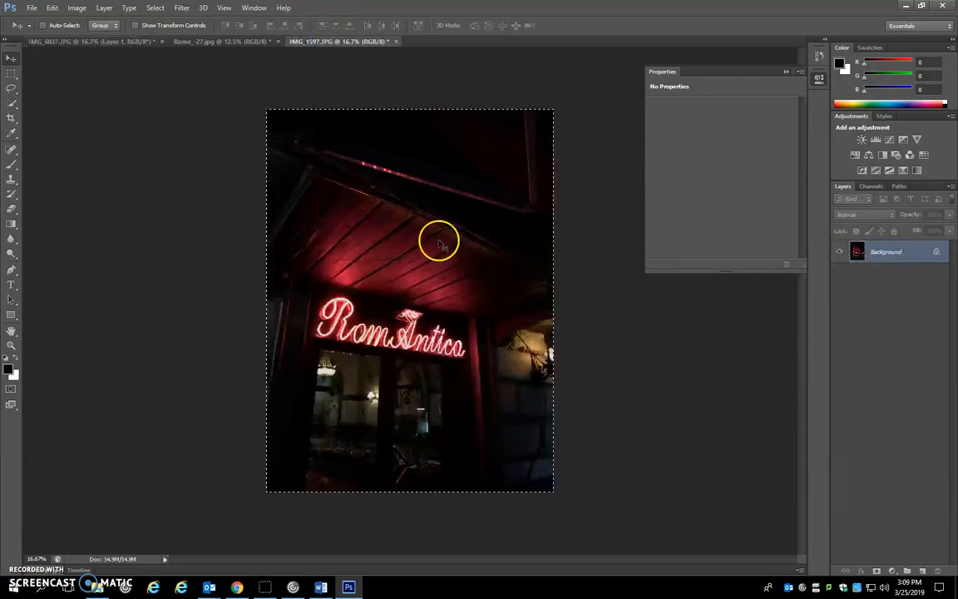
pyautogui.click(229, 42)
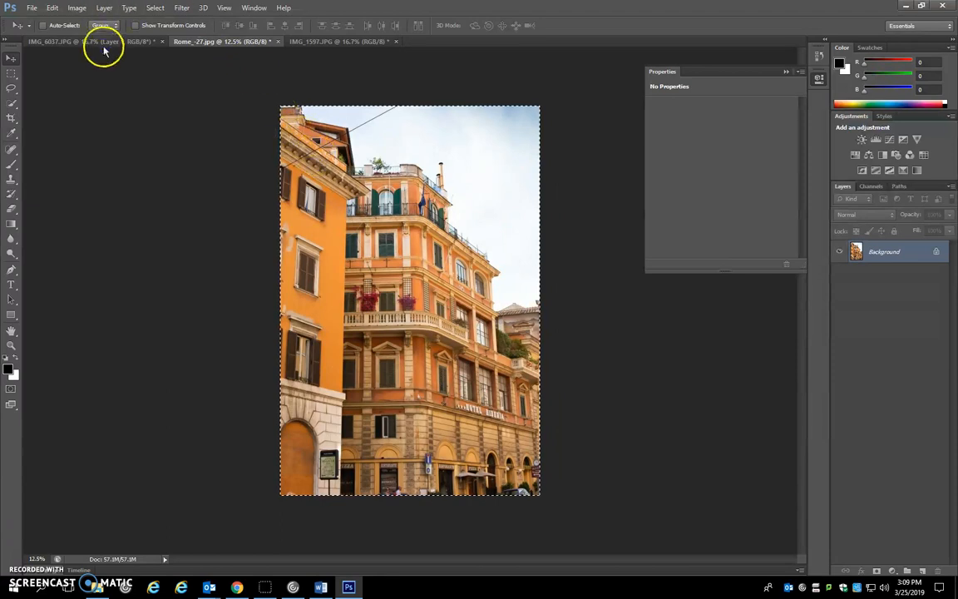
pyautogui.click(103, 42)
pyautogui.hotkey('ctrl', 'v')
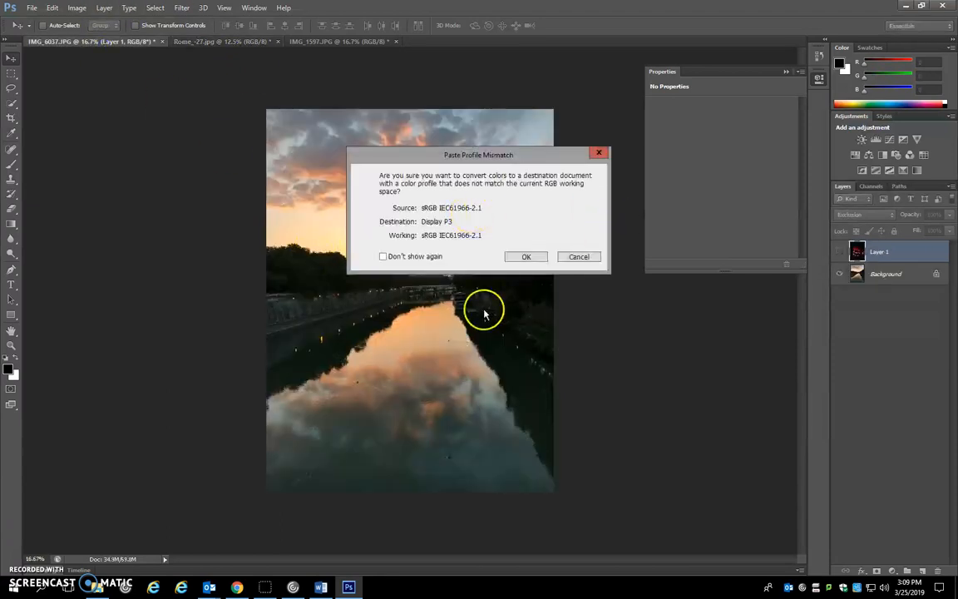
pyautogui.click(533, 260)
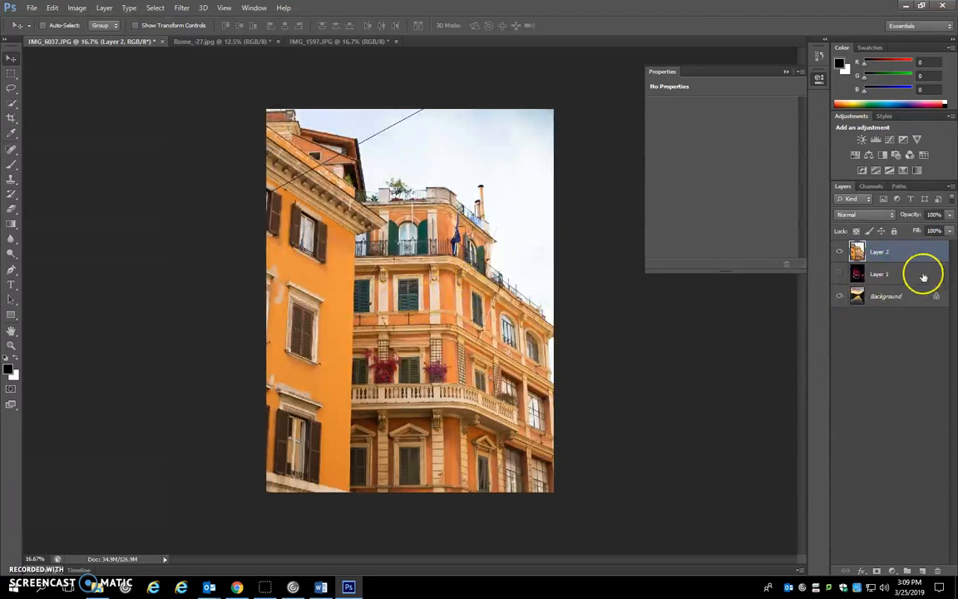
# Try out the darkening blending modes on the orange building layer, comparing Darken, Multiply and Darker Color
pyautogui.click(865, 215)
pyautogui.click(865, 226)
pyautogui.scroll(-1, 854, 217)
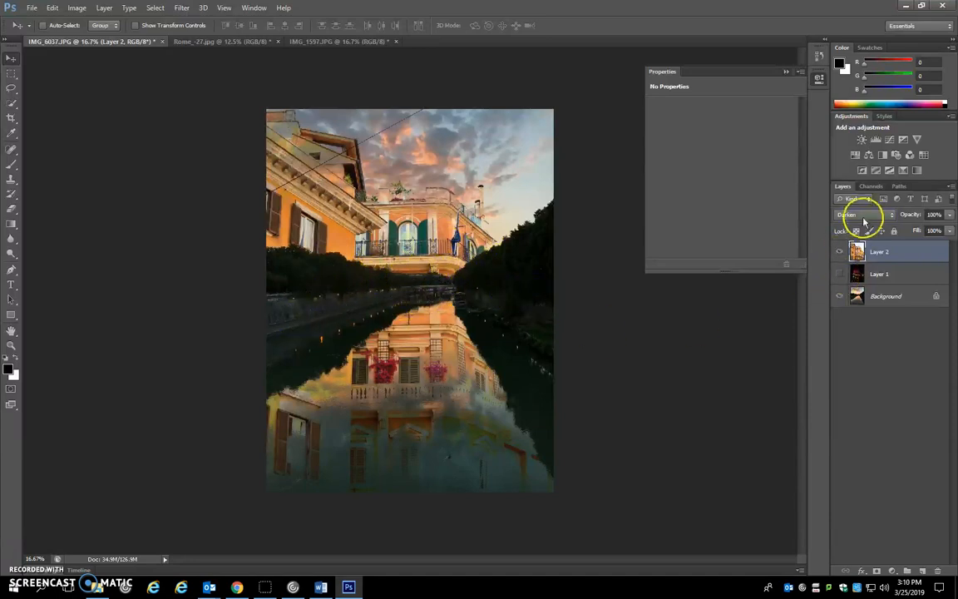
pyautogui.scroll(-2, 843, 218)
pyautogui.scroll(1, 843, 218)
pyautogui.scroll(-5, 843, 218)
pyautogui.scroll(5, 843, 218)
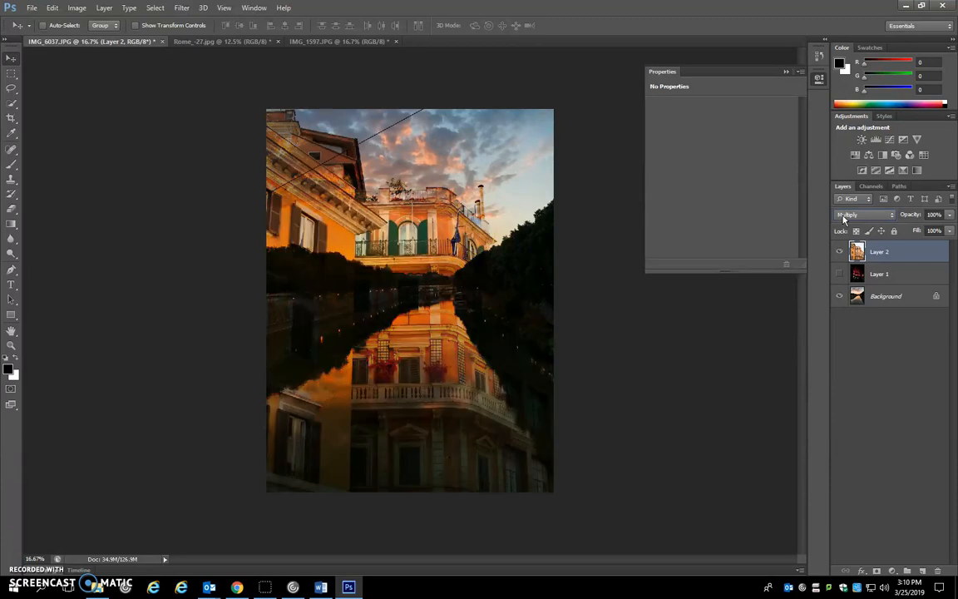
pyautogui.scroll(-2, 843, 217)
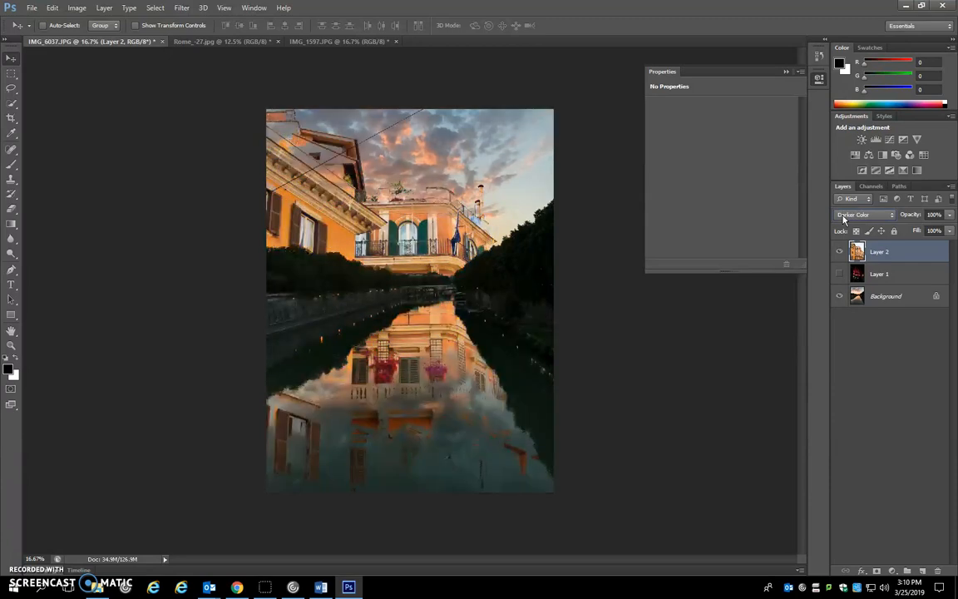
pyautogui.scroll(1, 844, 218)
pyautogui.scroll(-1, 844, 218)
# Compare Lighten, Darker Color and Screen on the orange building layer, and set its blending mode to Overlay
pyautogui.scroll(-1, 843, 218)
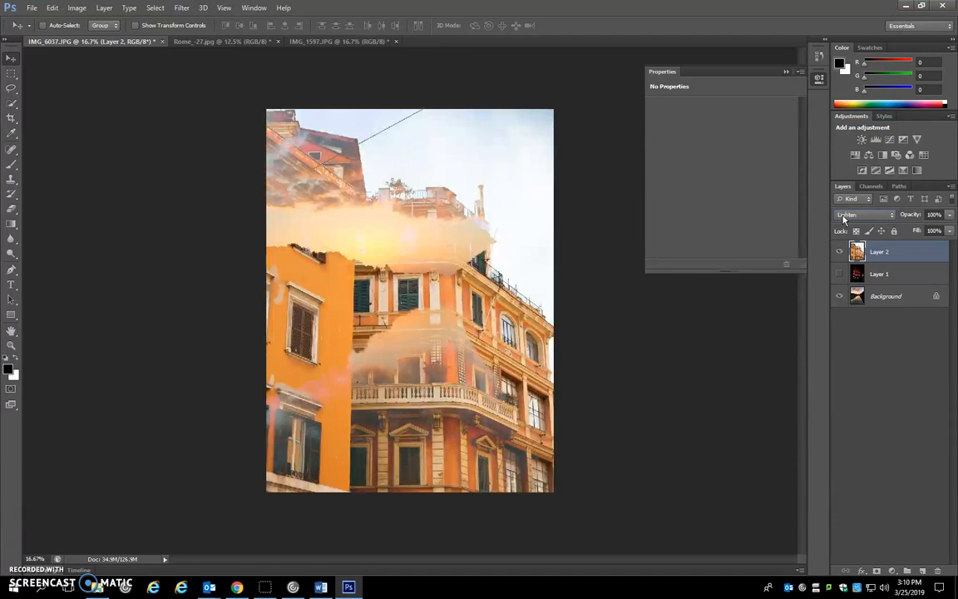
pyautogui.scroll(1, 844, 218)
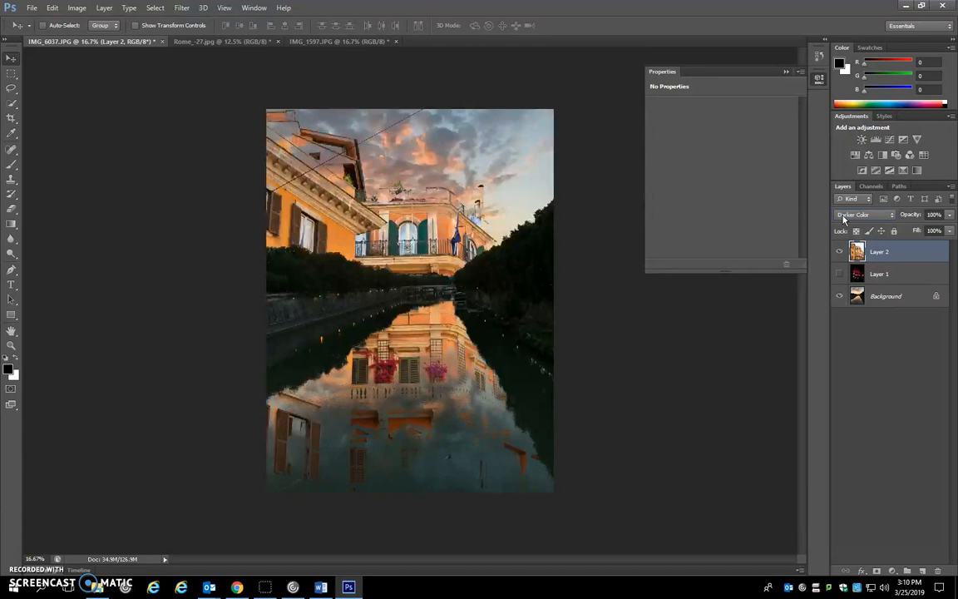
pyautogui.scroll(-1, 844, 218)
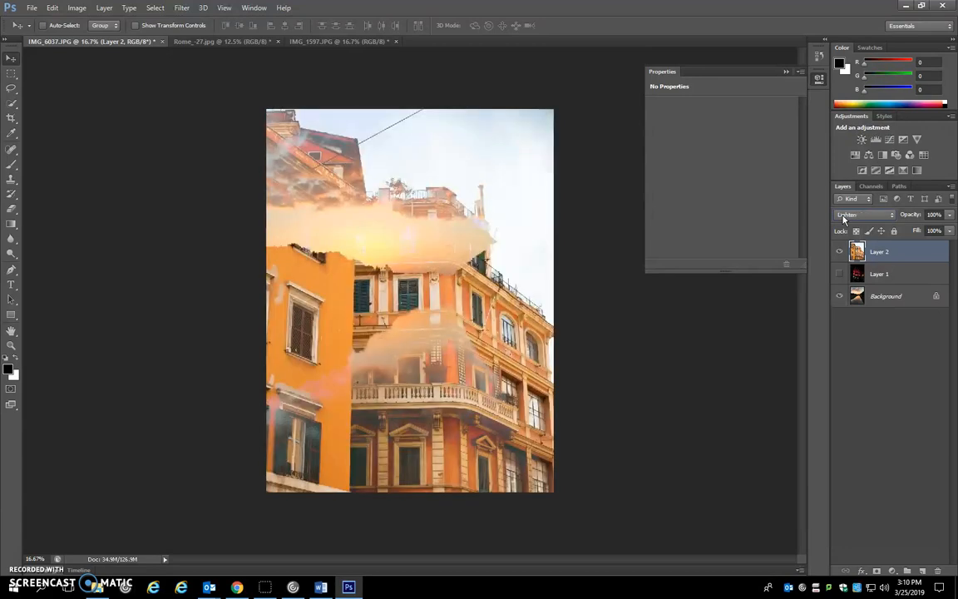
pyautogui.scroll(-1, 844, 218)
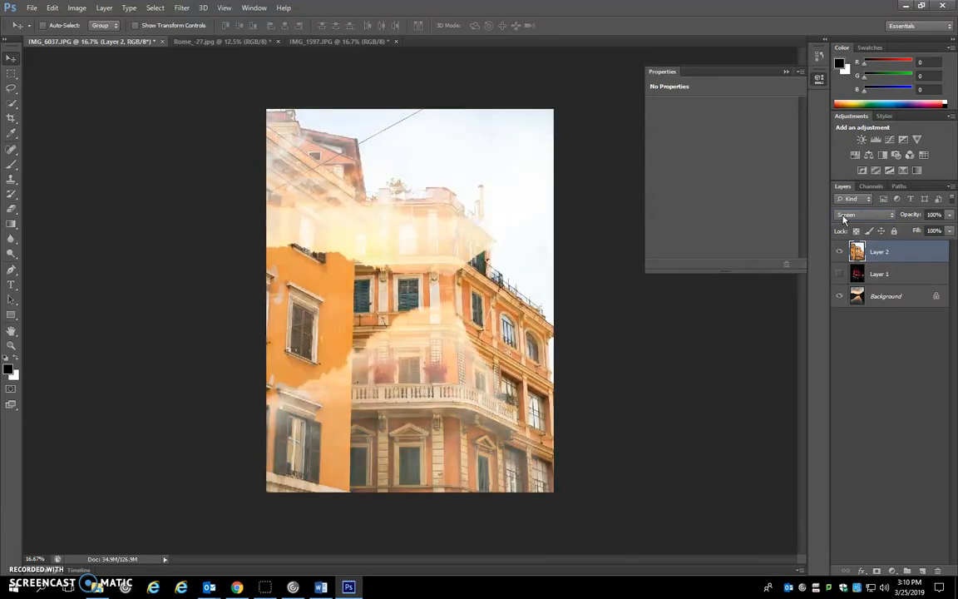
pyautogui.scroll(-4, 843, 218)
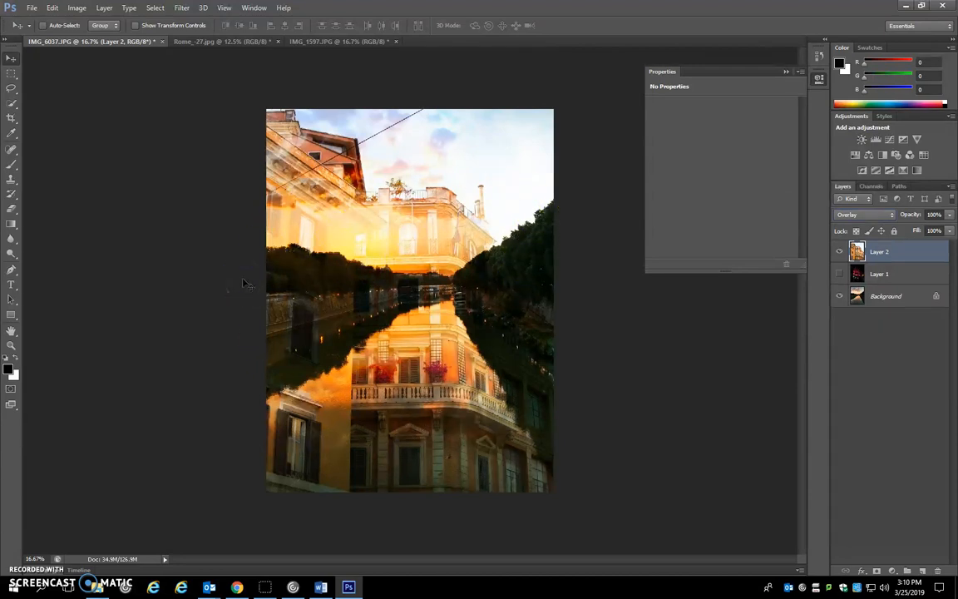
pyautogui.click(325, 270)
pyautogui.click(281, 263)
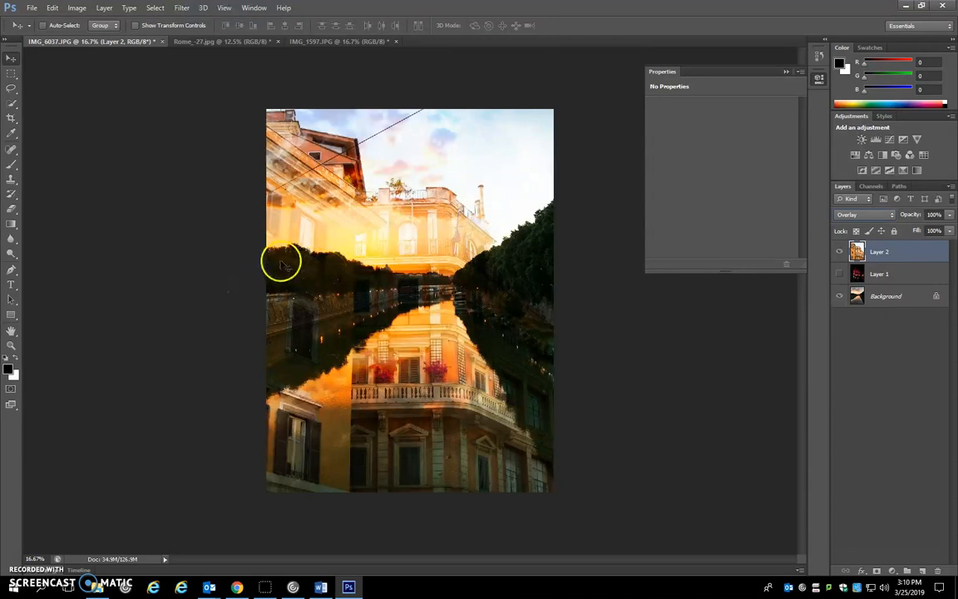